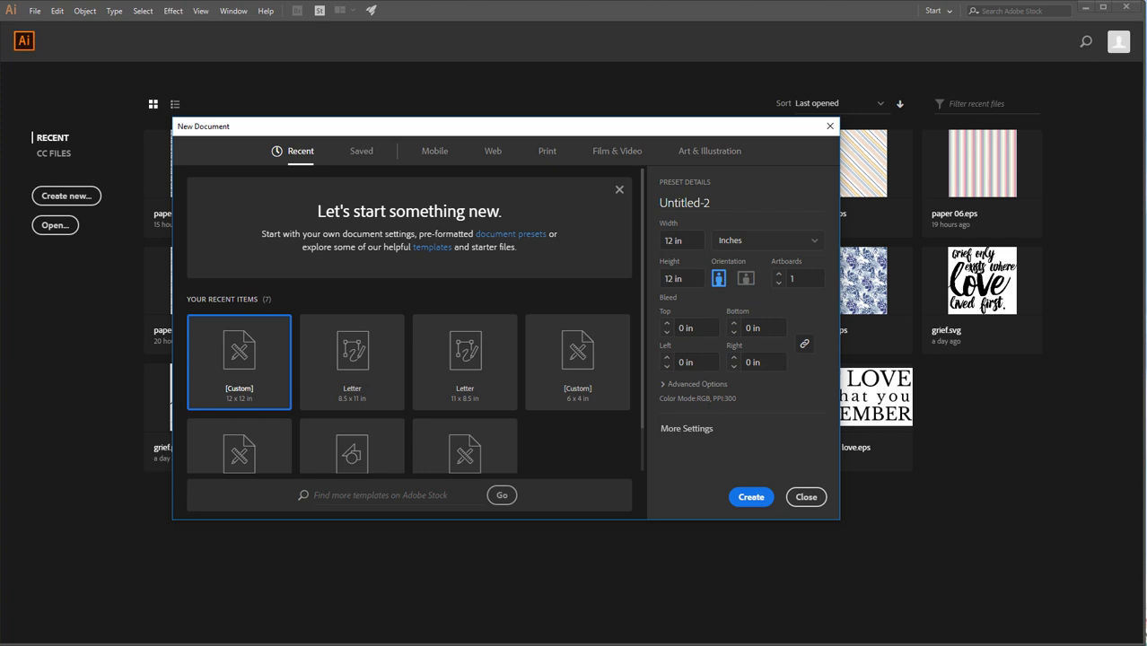
Create a new document from the recent [Custom] 12 × 12 in preset
{"action": "left_click_drag", "start_coordinate": [419, 127], "coordinate": [445, 94]}
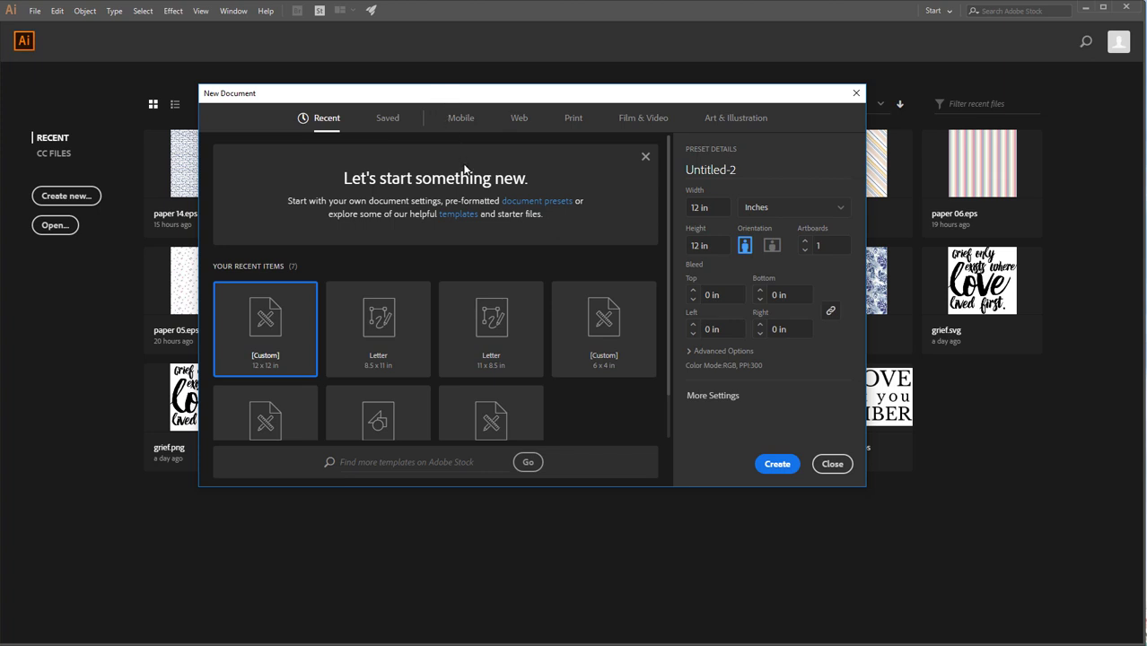
{"action": "double_click", "coordinate": [274, 320]}
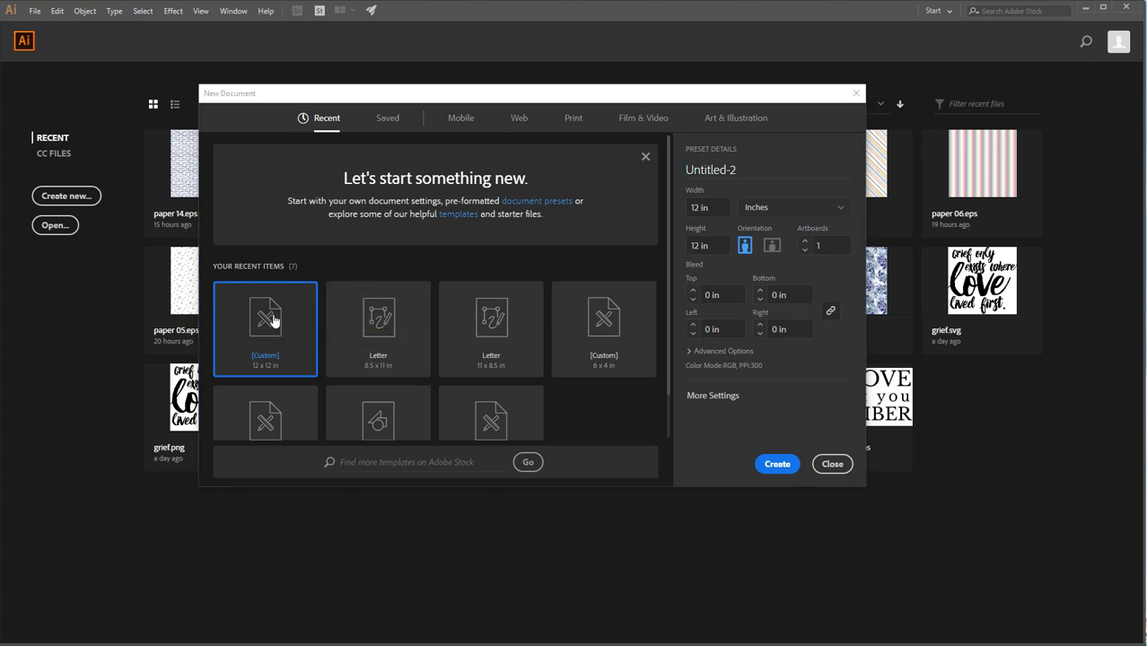
Draw a small black circle with no stroke near the artboard's top-left using the Ellipse Tool
{"action": "left_click", "coordinate": [781, 465]}
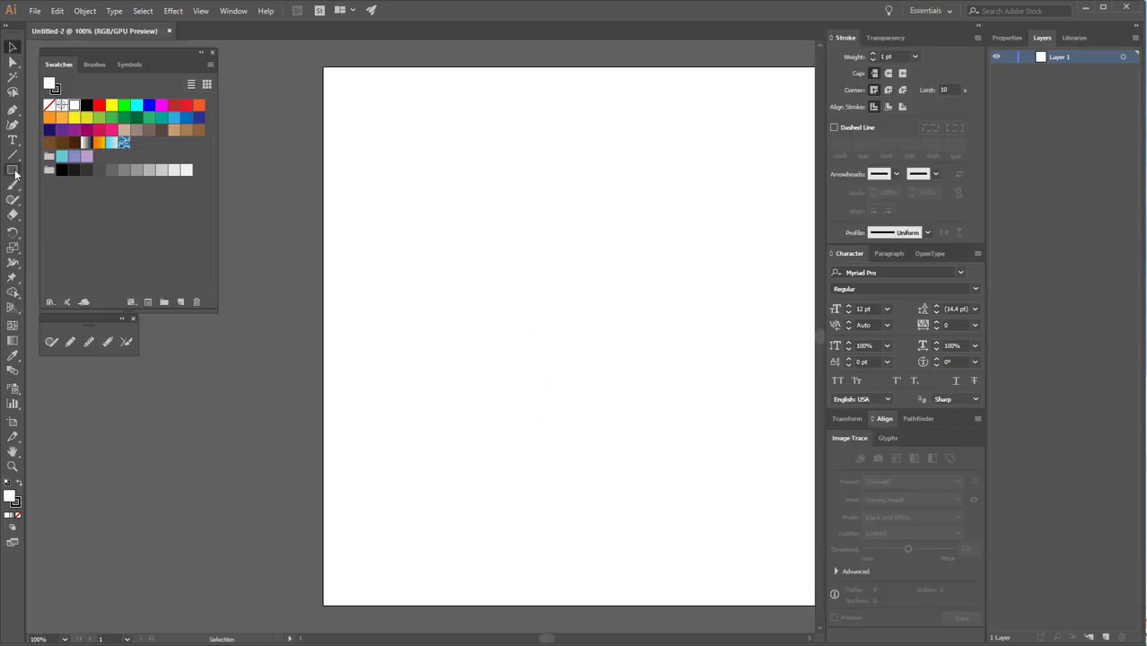
{"action": "left_click", "coordinate": [15, 175]}
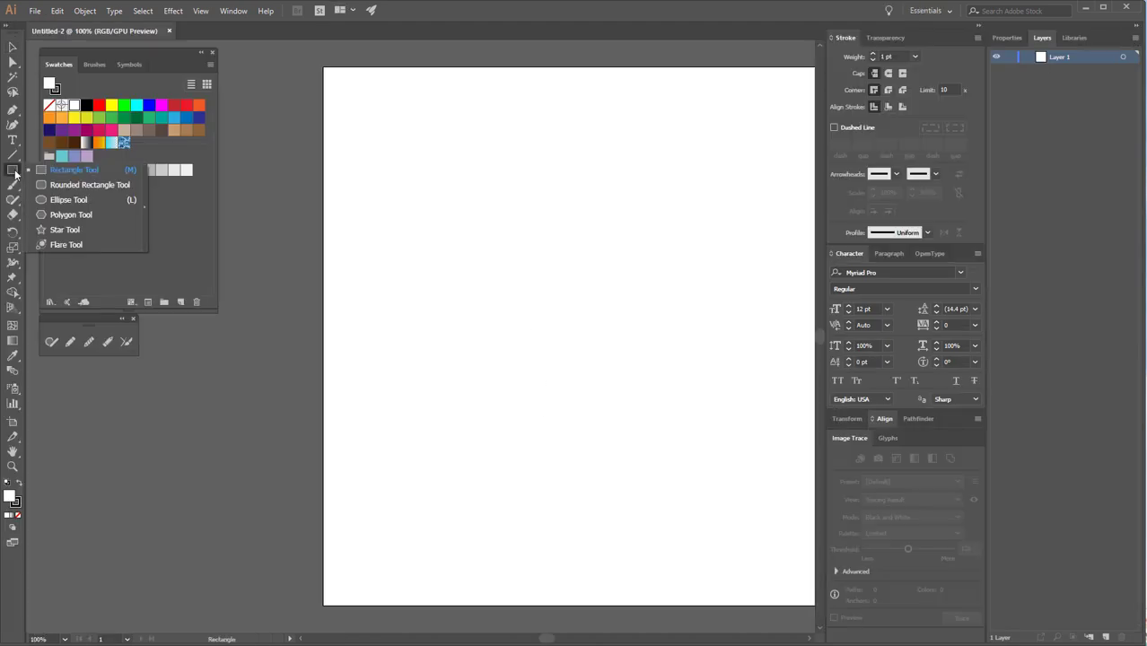
{"action": "left_click", "coordinate": [65, 200]}
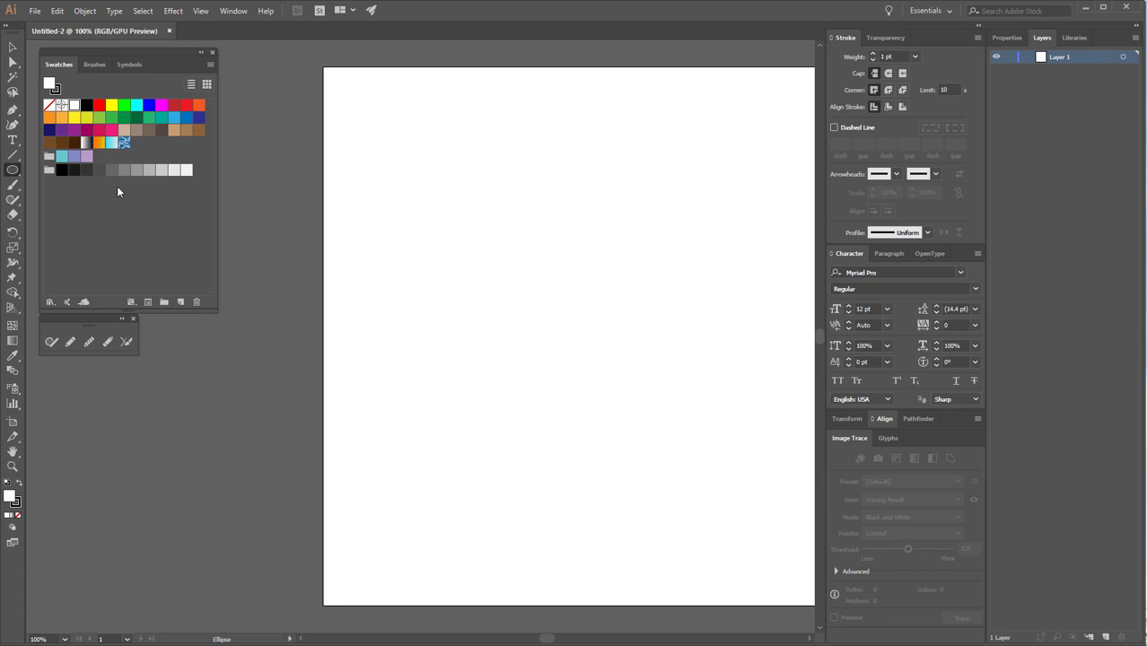
{"action": "left_click", "coordinate": [87, 106]}
{"action": "left_click", "coordinate": [57, 90]}
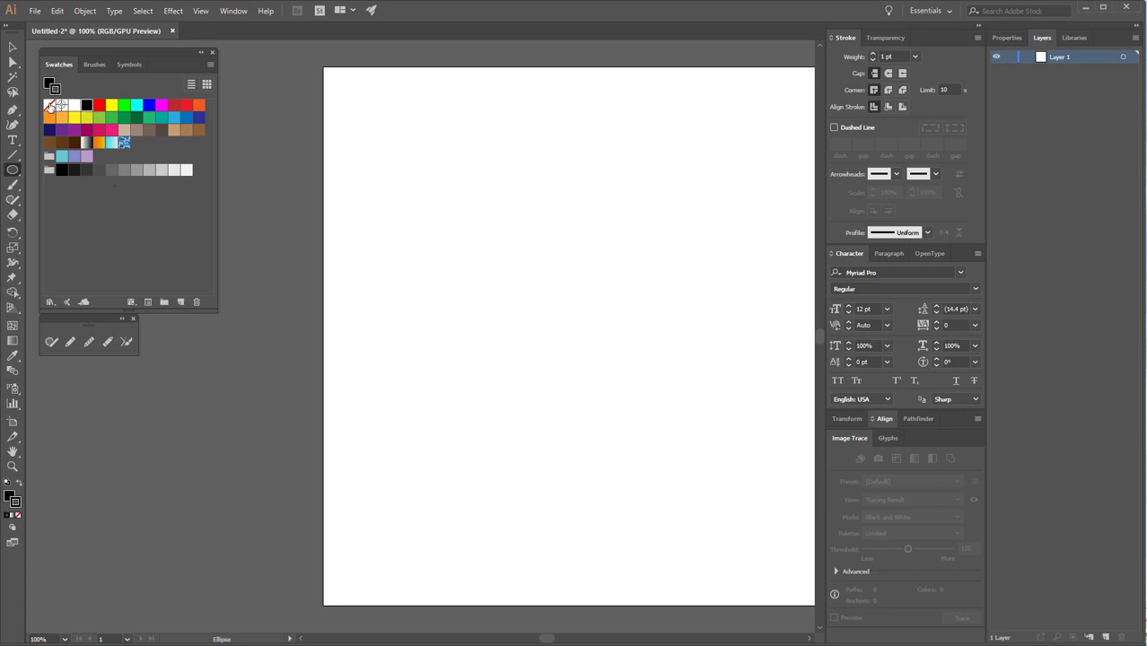
{"action": "left_click_drag", "start_coordinate": [398, 136], "coordinate": [420, 160]}
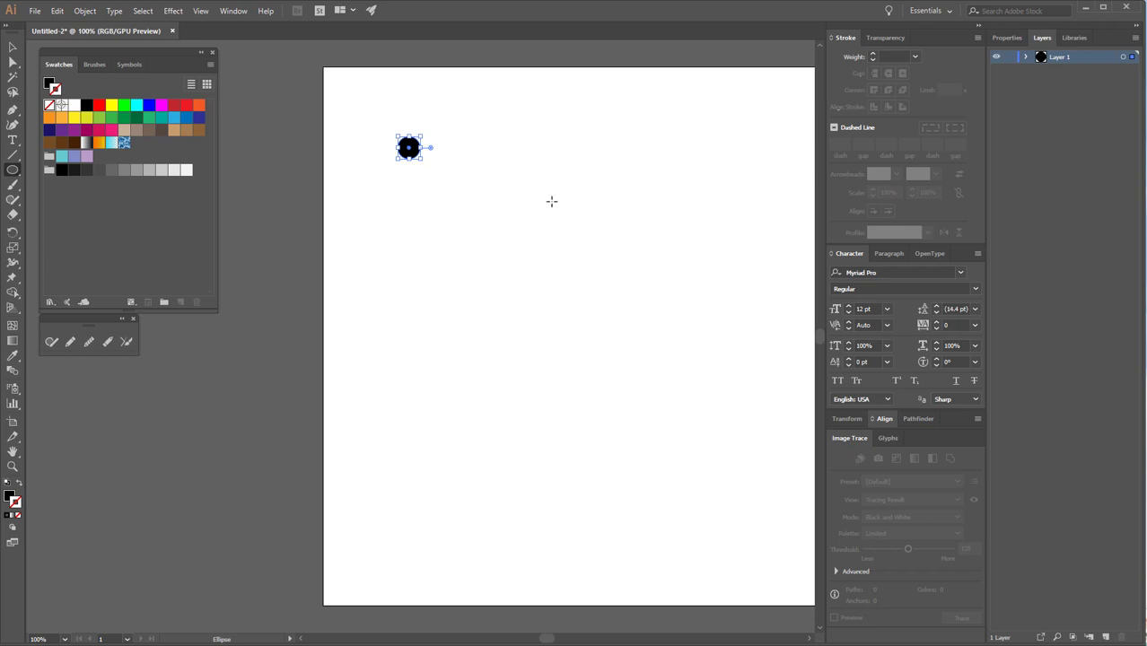
{"action": "scroll", "coordinate": [477, 188], "scroll_direction": "right", "scroll_amount": 2}
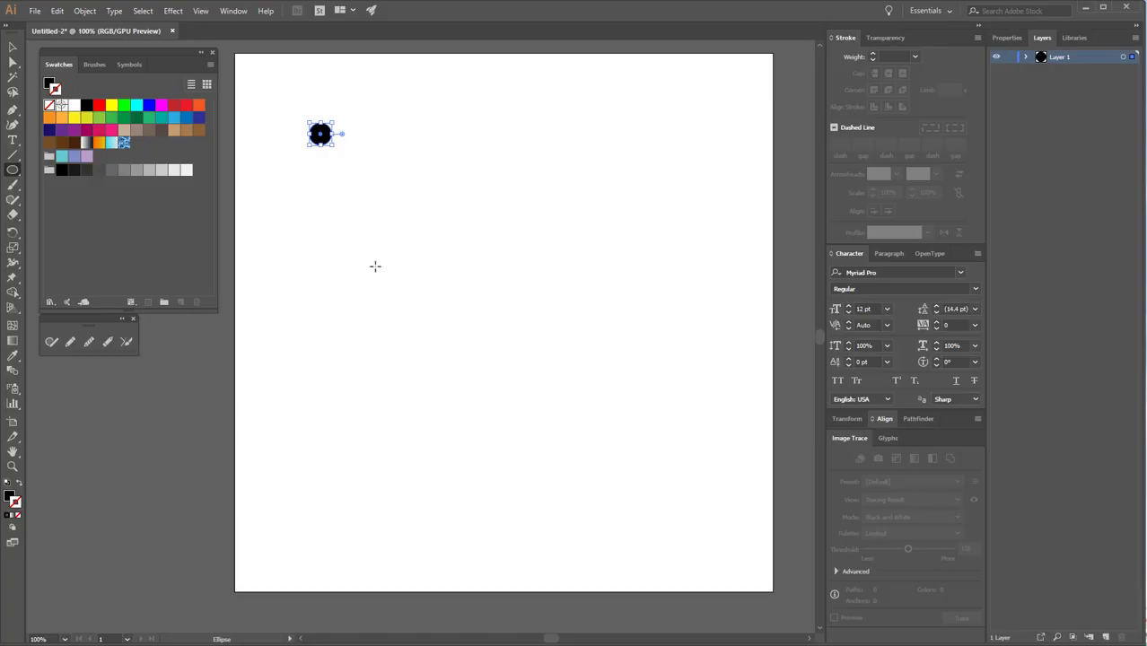
Make a pattern from the circle with a 1.75 in wide, 0.75 in tall tile
{"action": "left_click", "coordinate": [88, 12]}
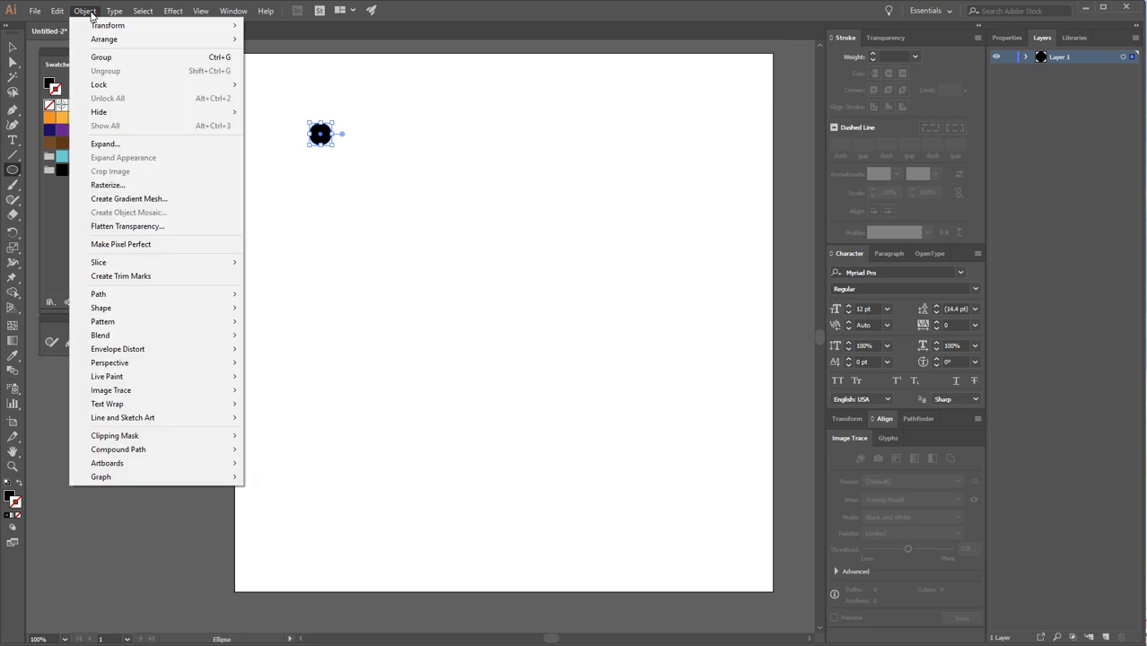
{"action": "mouse_move", "coordinate": [102, 321]}
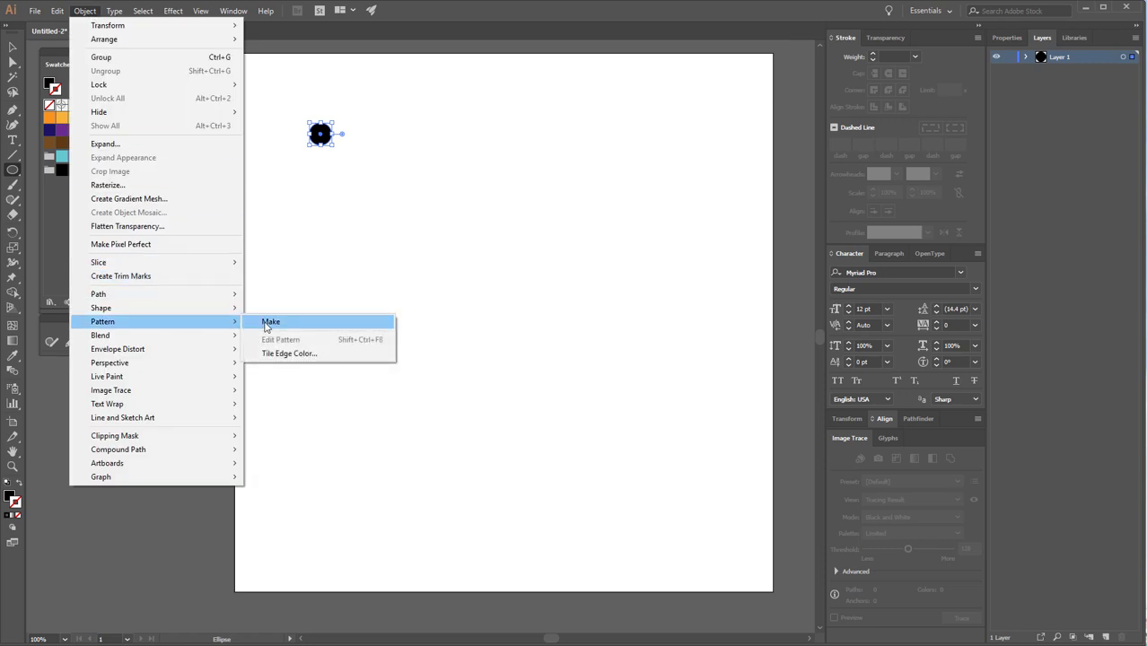
{"action": "left_click", "coordinate": [267, 323]}
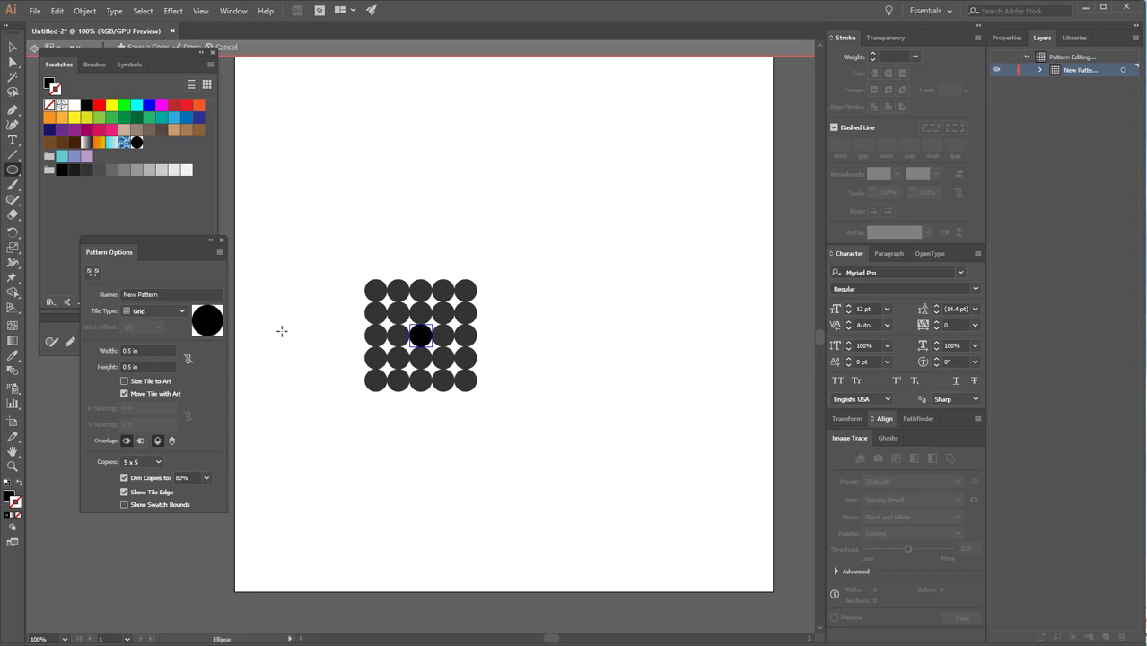
{"action": "left_click", "coordinate": [124, 350]}
{"action": "double_click", "coordinate": [123, 349]}
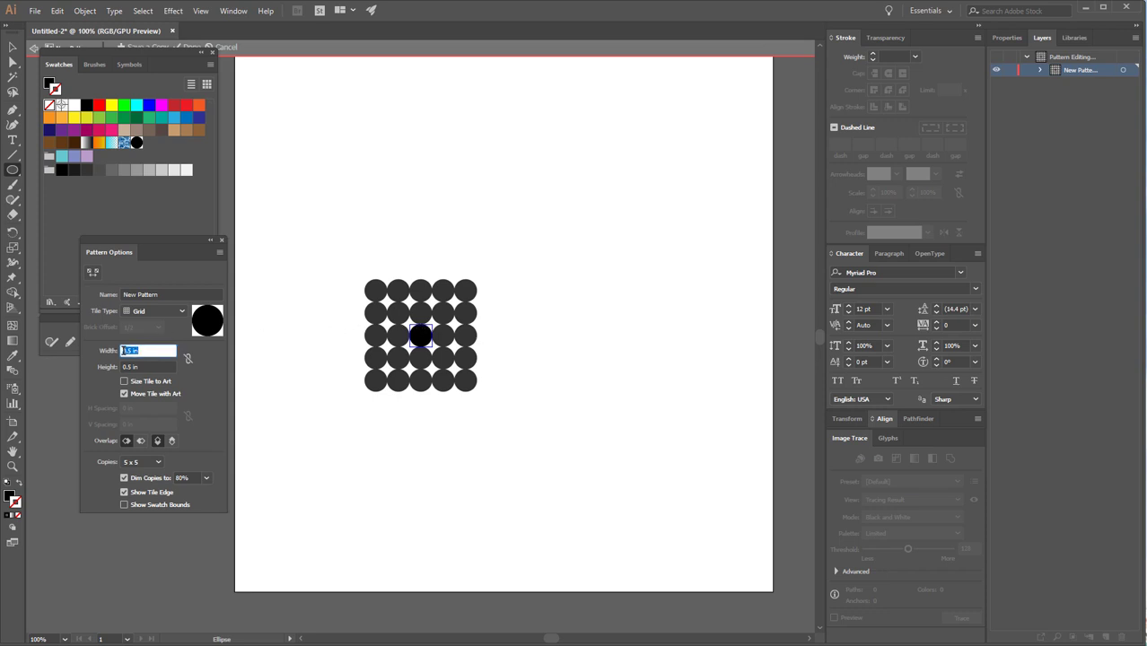
{"action": "type", "text": "1.75"}
{"action": "key", "text": "Tab"}
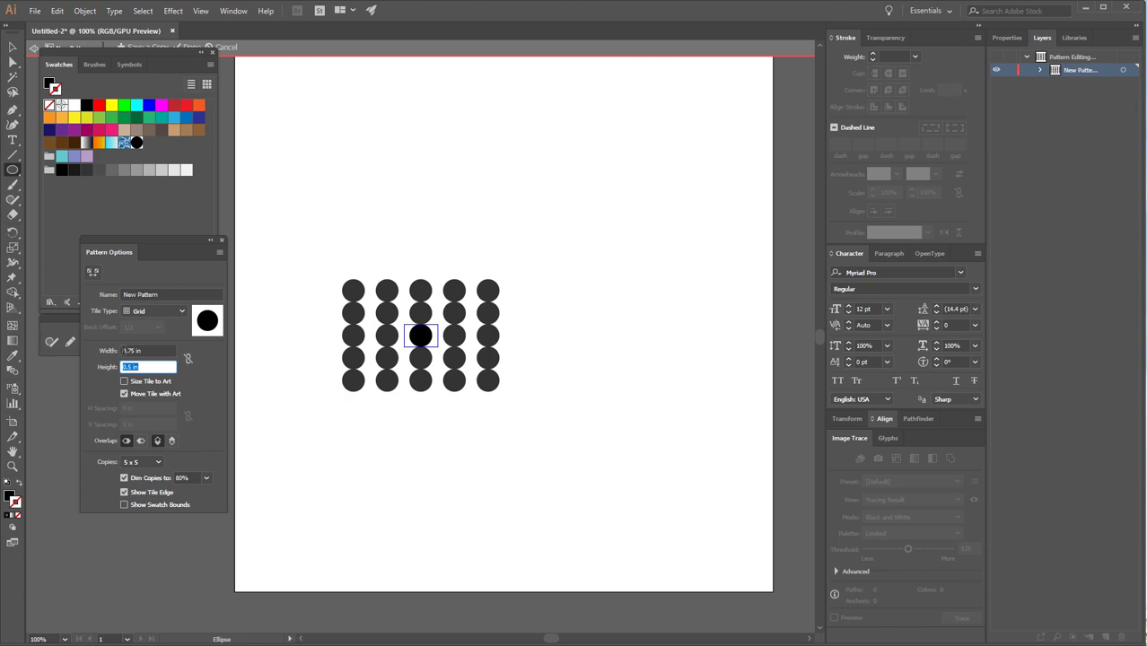
{"action": "type", "text": ".75"}
{"action": "key", "text": "Tab"}
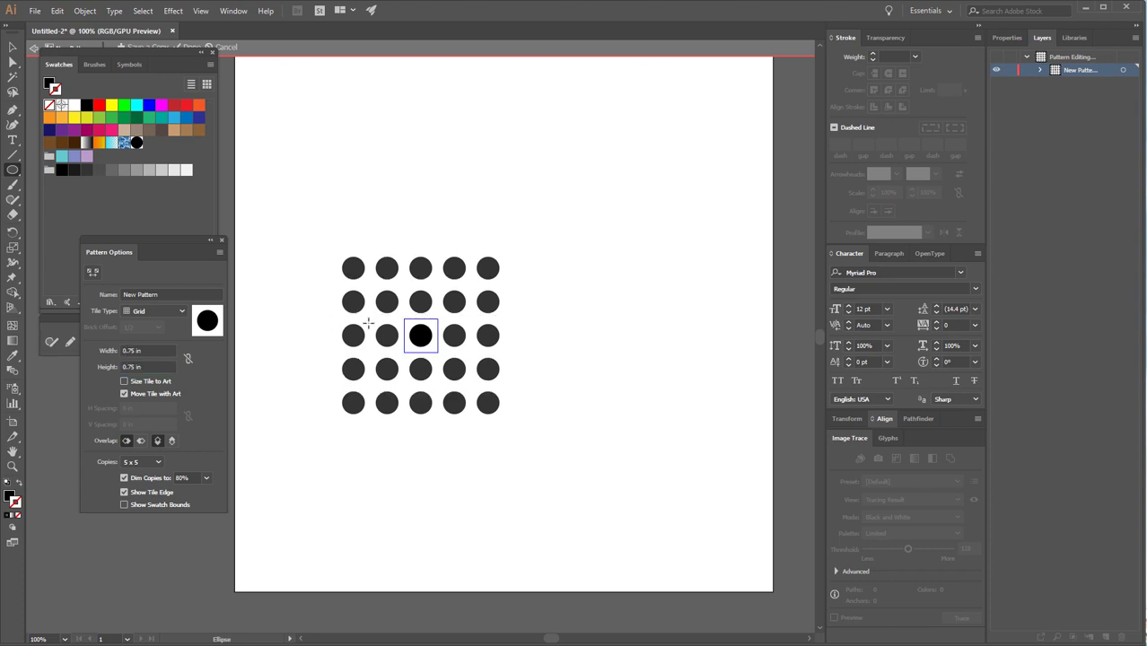
Set the tile type to Brick by Row, change the width to 1 in, and finish the pattern
{"action": "left_click", "coordinate": [181, 314]}
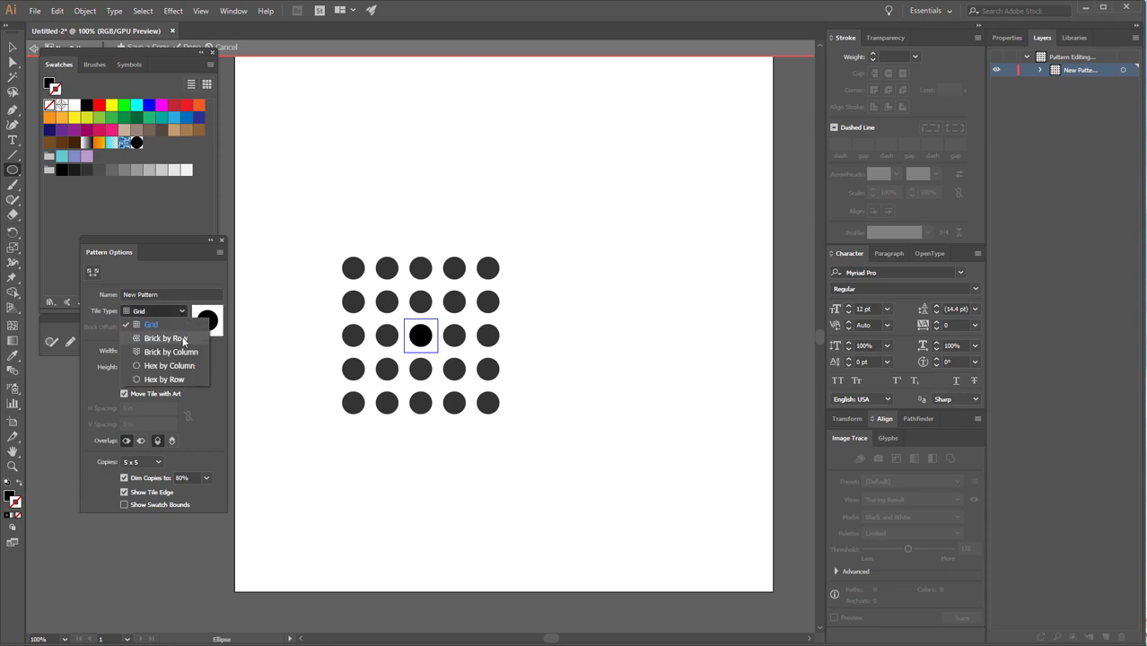
{"action": "left_click", "coordinate": [184, 340]}
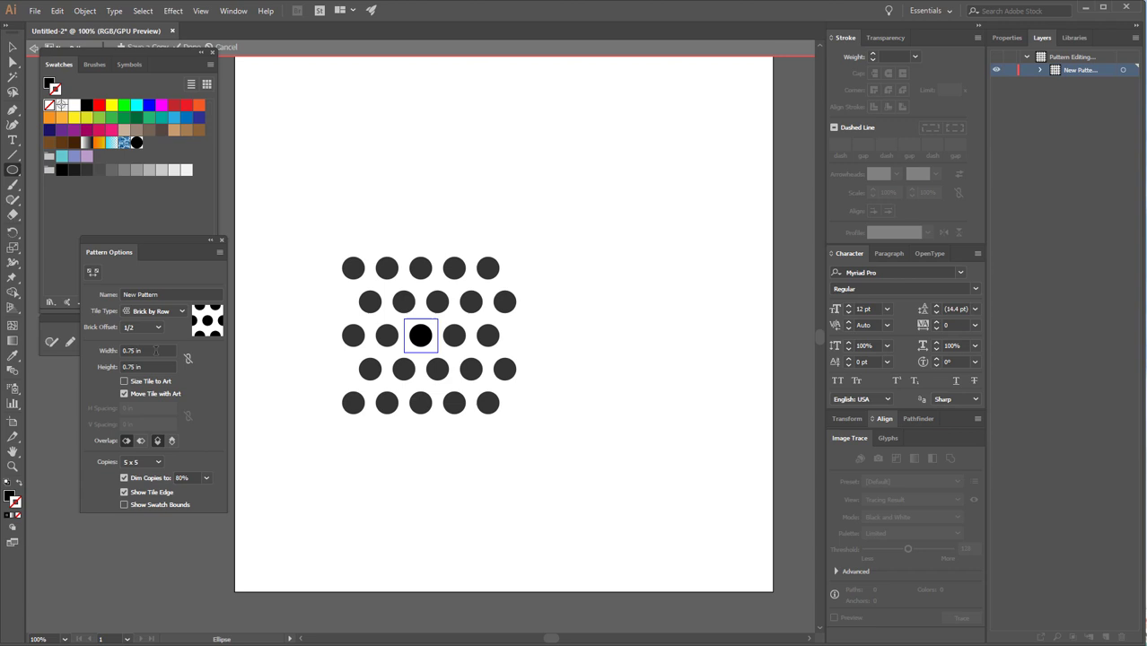
{"action": "left_click", "coordinate": [157, 351]}
{"action": "type", "text": "1"}
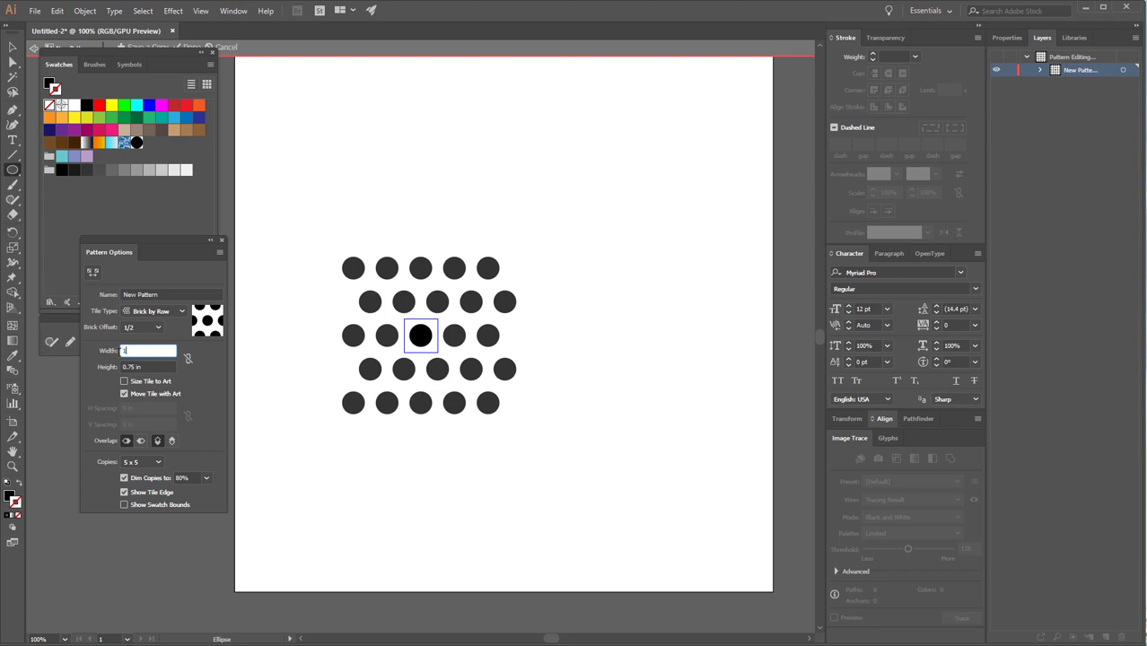
{"action": "key", "text": "Return"}
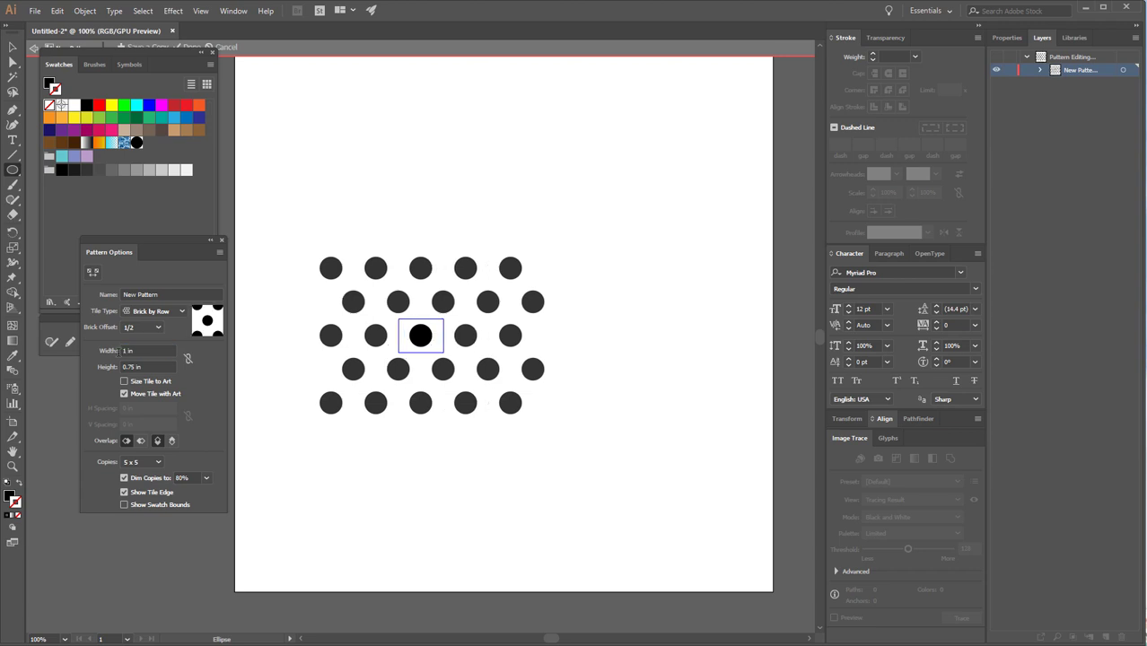
{"action": "left_click_drag", "start_coordinate": [173, 54], "coordinate": [170, 74]}
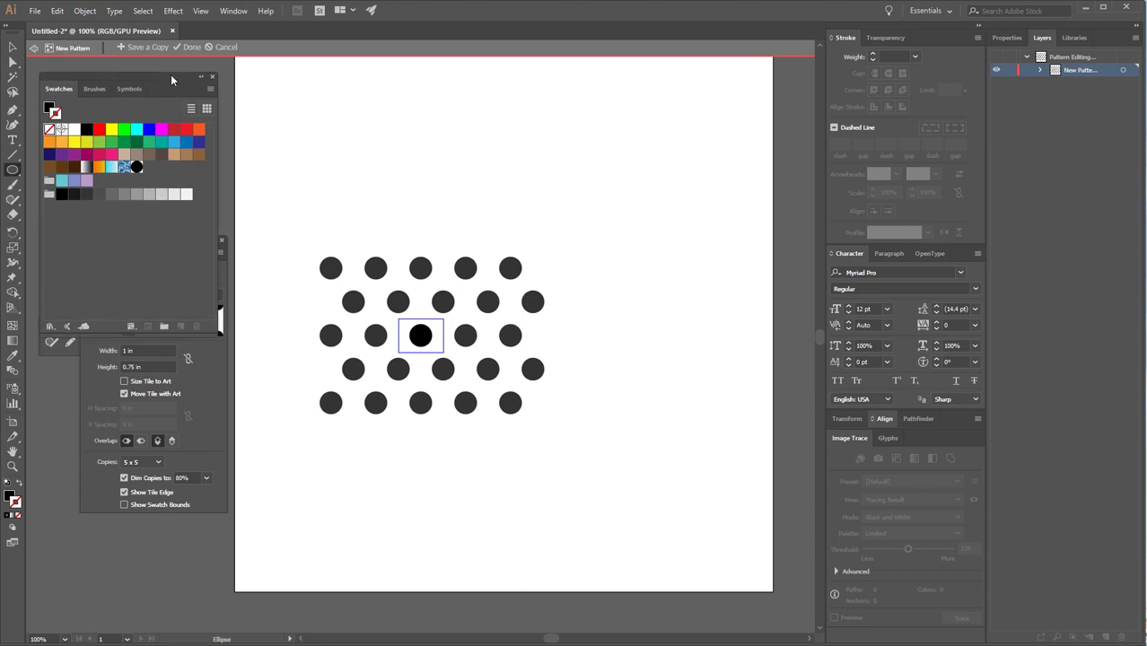
{"action": "left_click", "coordinate": [190, 47]}
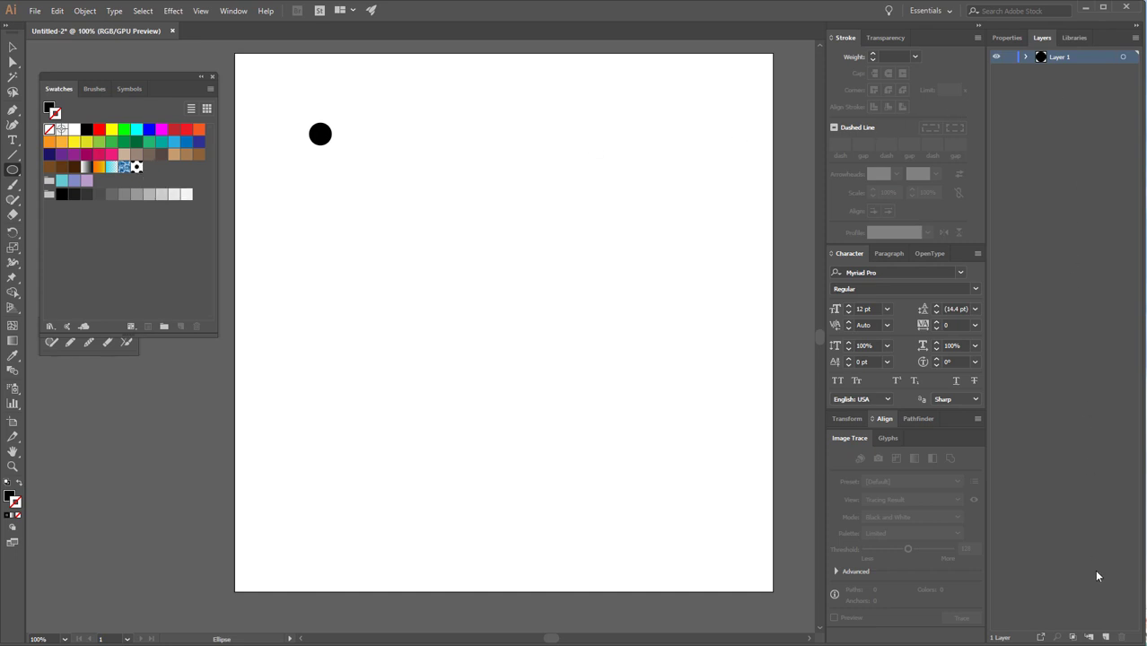
On a new layer with the circle's layer hidden, draw a full-artboard rectangle filled with the polka-dot swatch
{"action": "left_click", "coordinate": [1105, 636]}
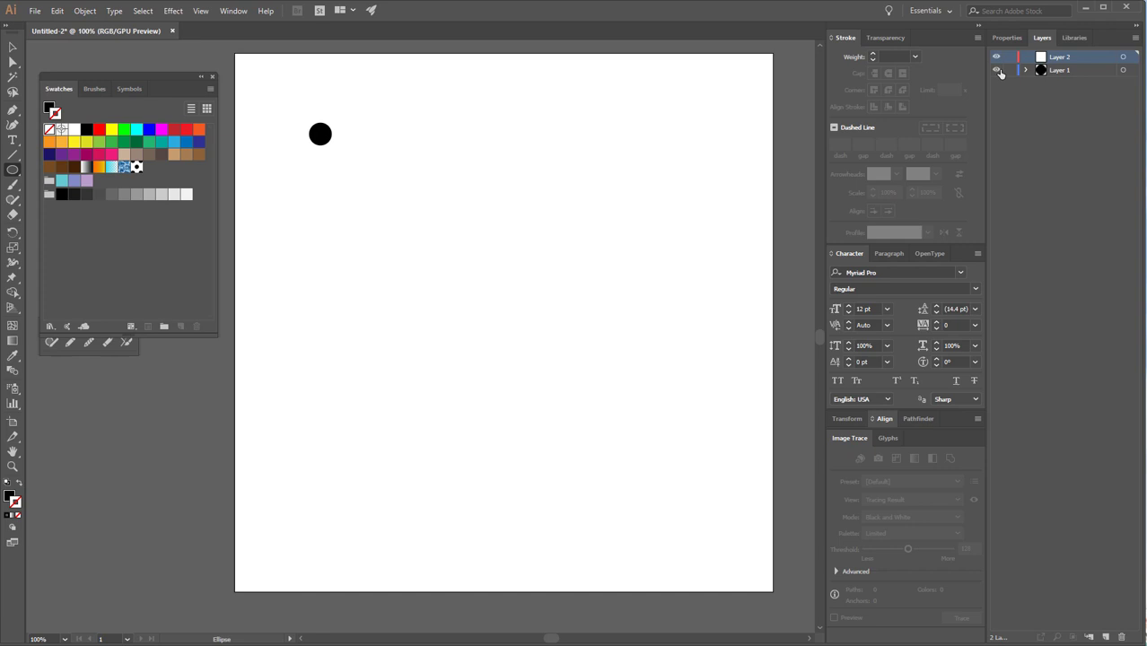
{"action": "left_click", "coordinate": [996, 70]}
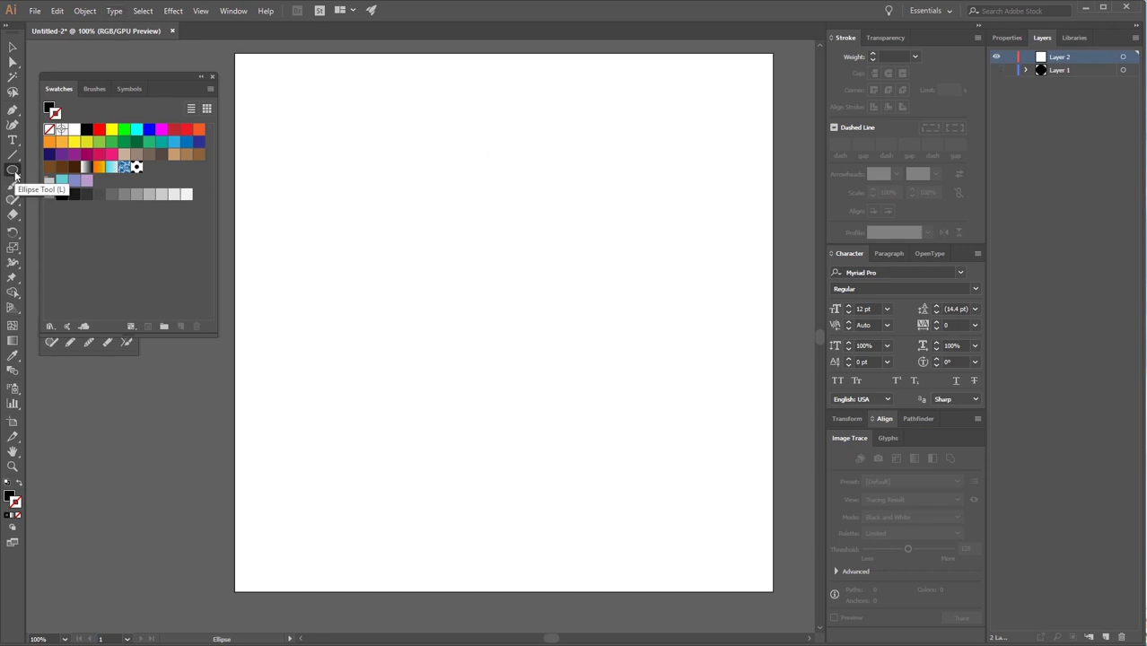
{"action": "left_click", "coordinate": [14, 174]}
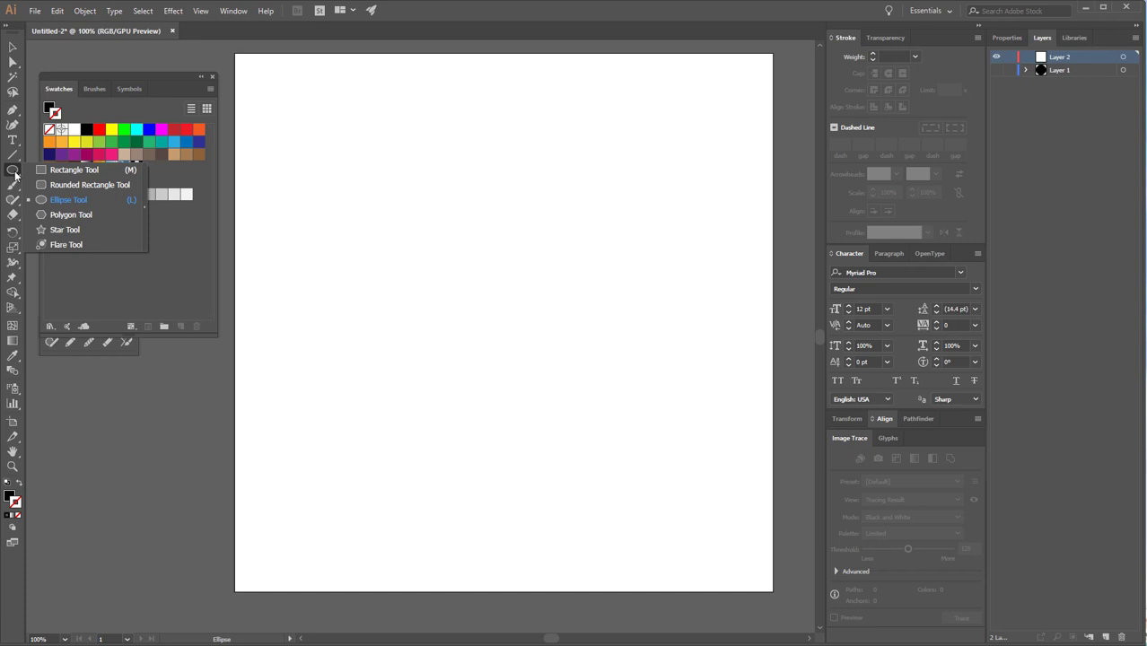
{"action": "left_click", "coordinate": [76, 170]}
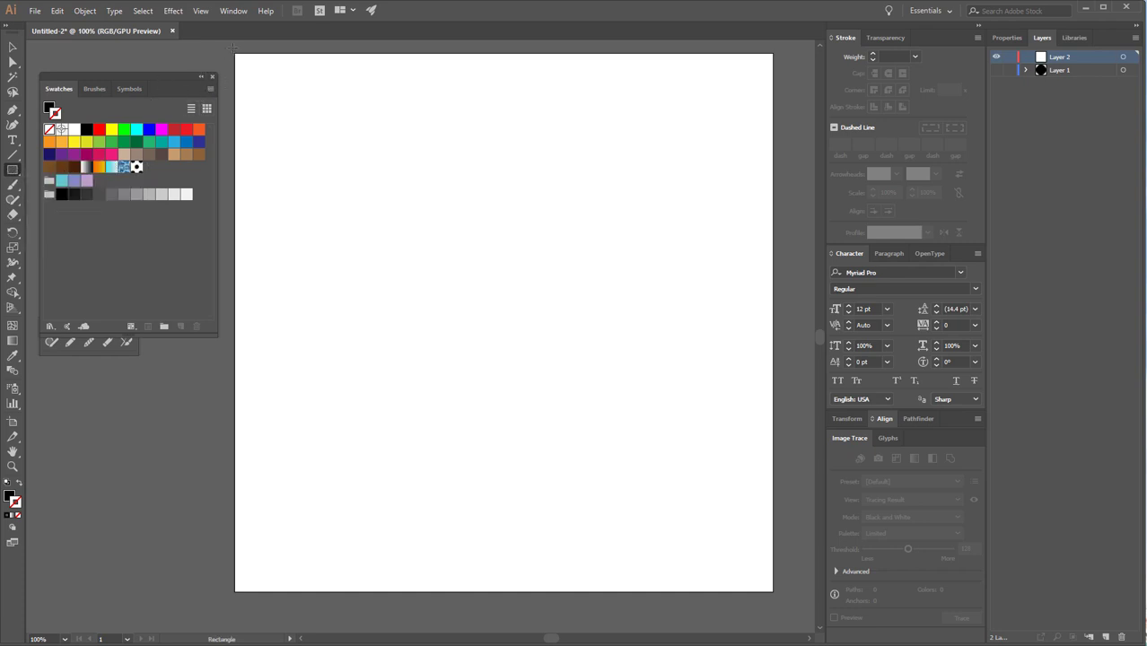
{"action": "left_click_drag", "start_coordinate": [234, 52], "coordinate": [773, 593]}
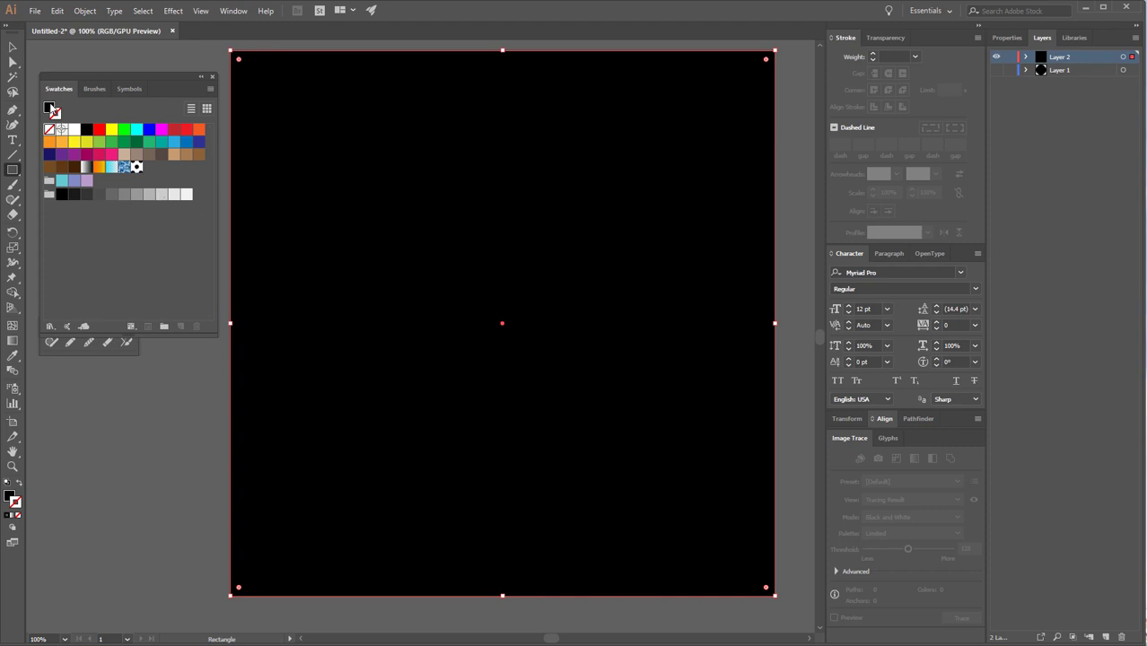
{"action": "left_click", "coordinate": [136, 167]}
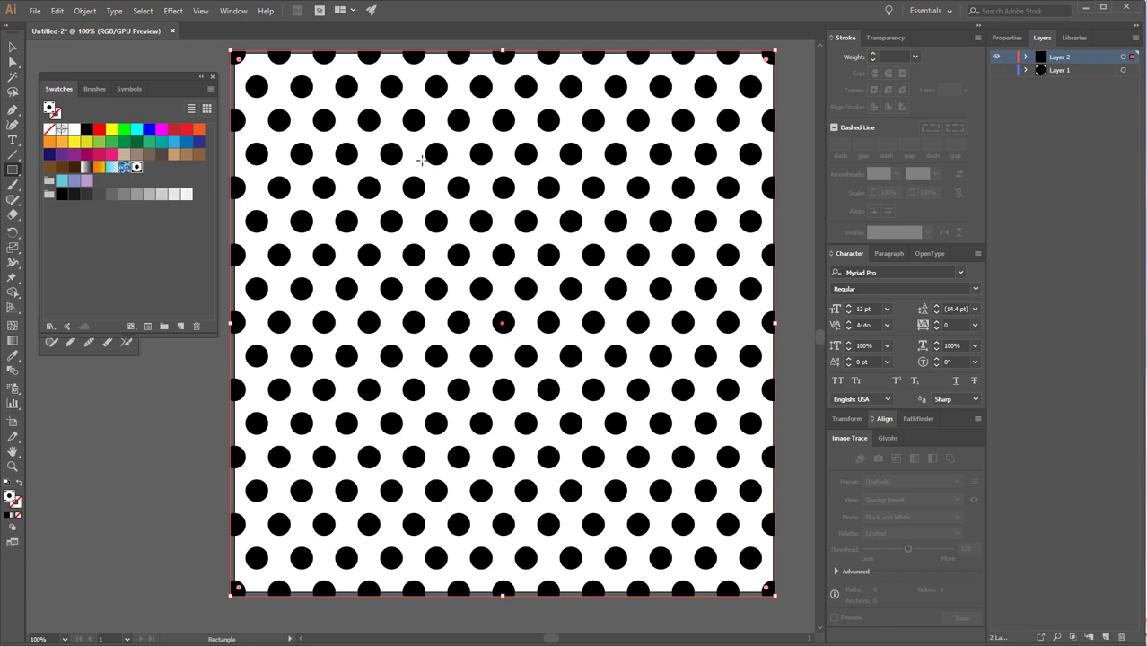
Scale only the rectangle's pattern to 50% uniform, with Transform Objects unchecked
{"action": "key", "text": "v"}
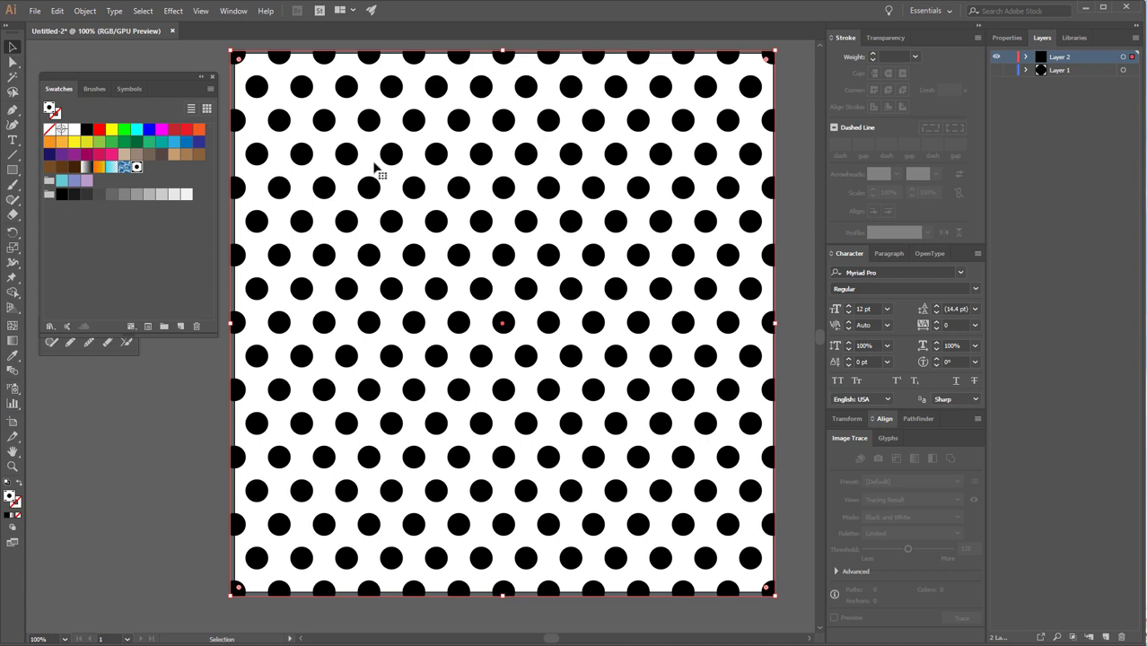
{"action": "right_click", "coordinate": [375, 167]}
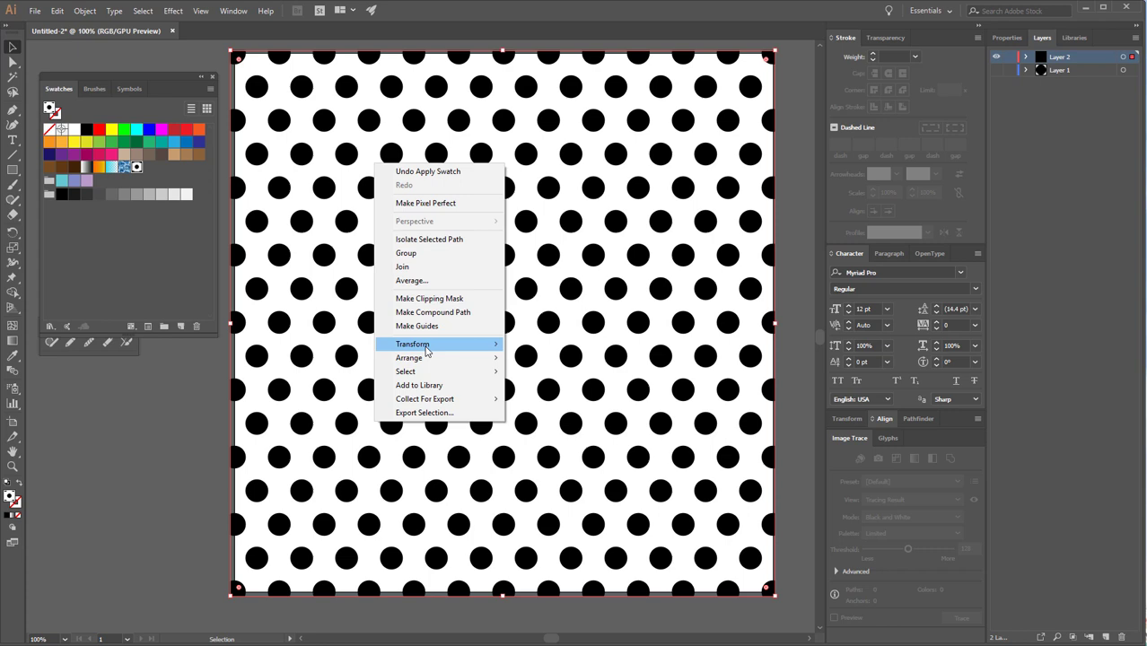
{"action": "mouse_move", "coordinate": [413, 344]}
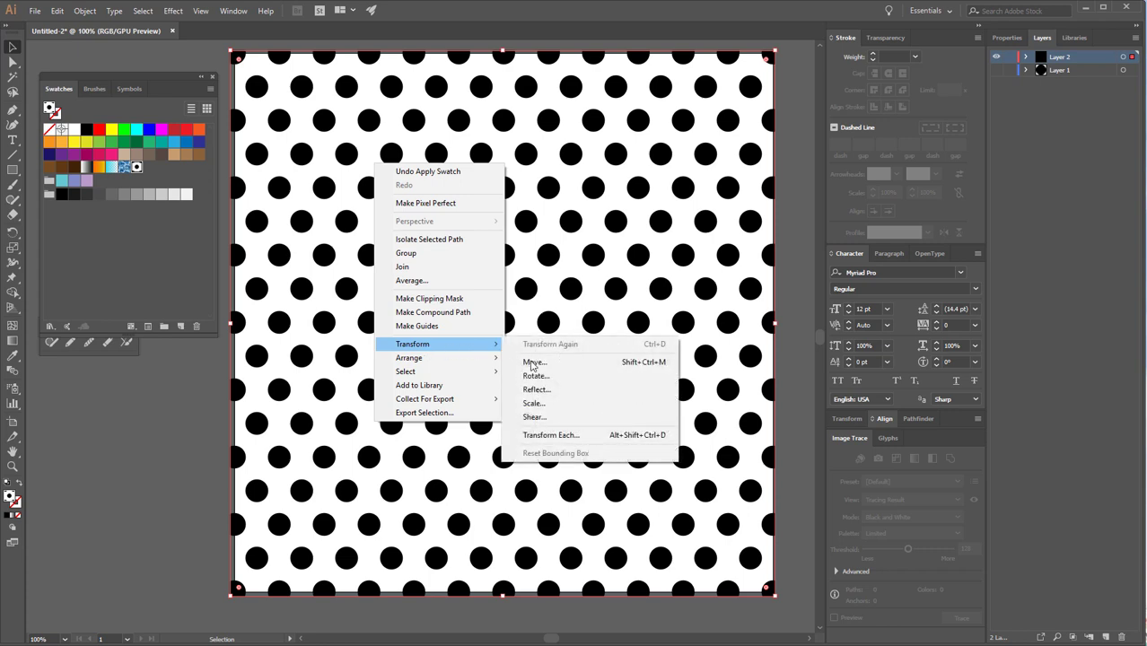
{"action": "left_click", "coordinate": [538, 408]}
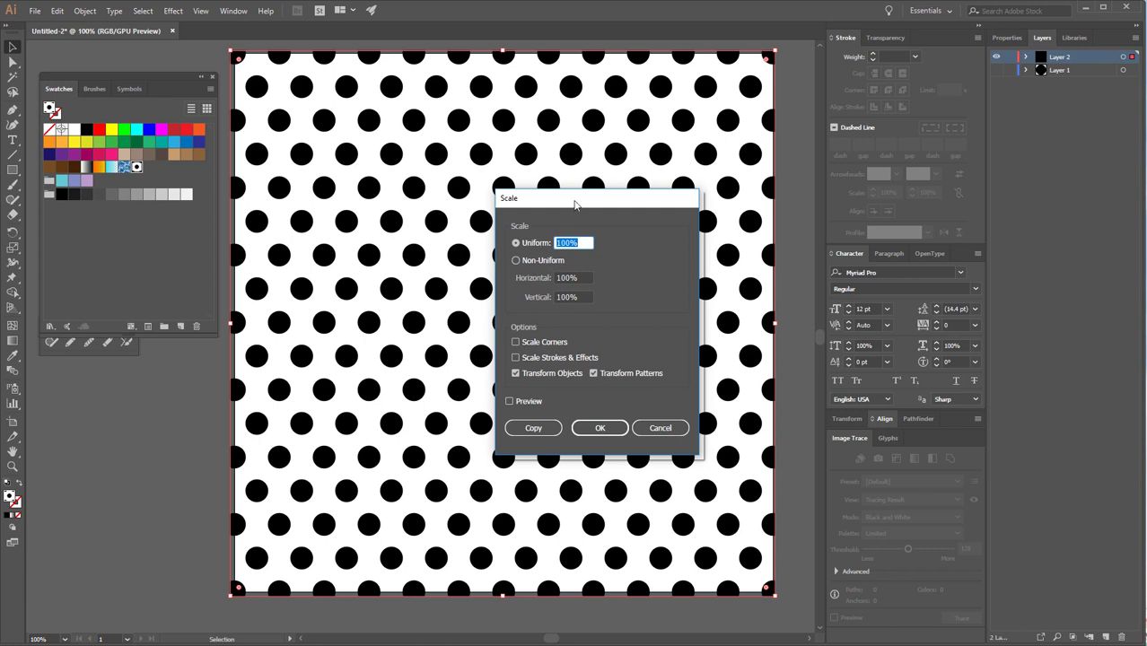
{"action": "left_click_drag", "start_coordinate": [572, 188], "coordinate": [483, 145]}
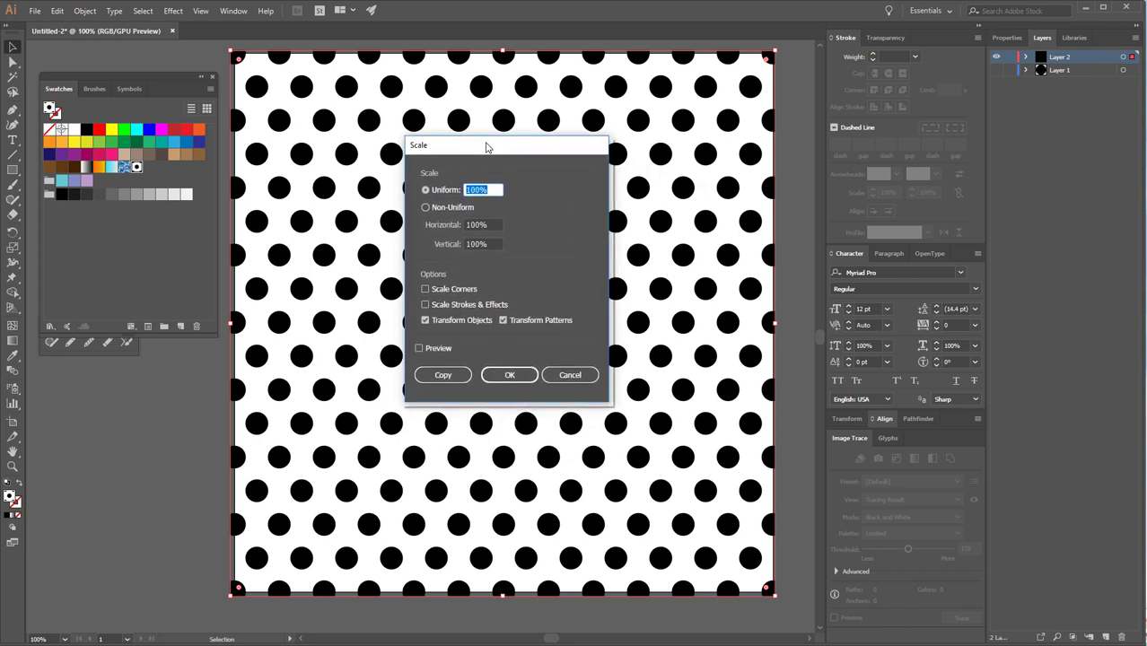
{"action": "left_click", "coordinate": [463, 322]}
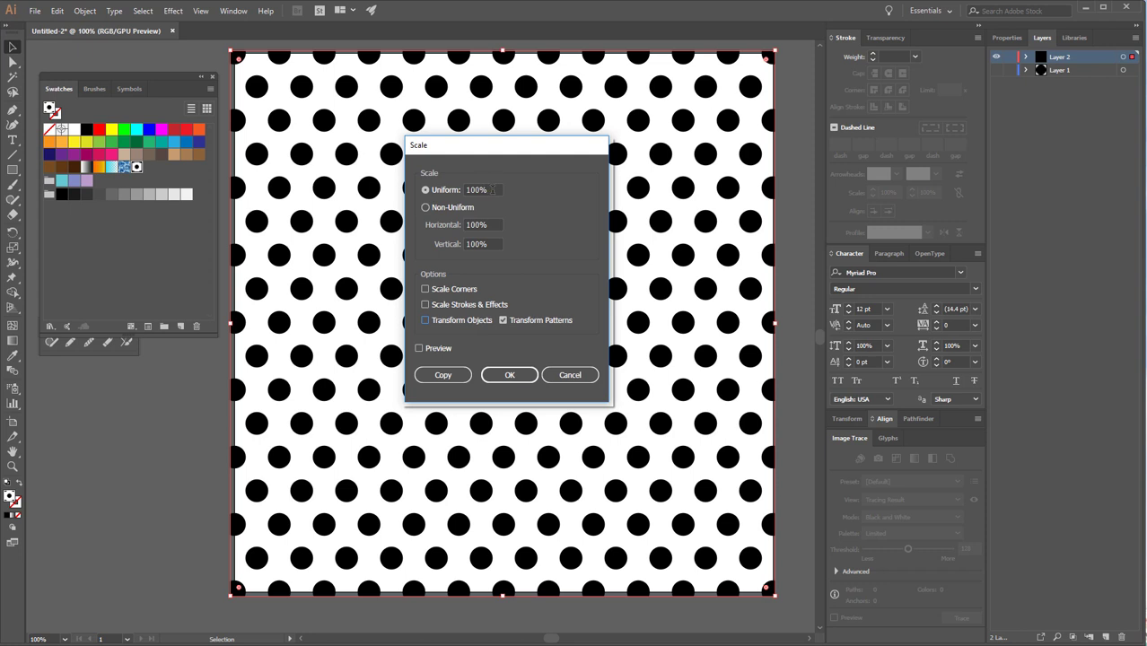
{"action": "double_click", "coordinate": [492, 189]}
{"action": "type", "text": "50"}
{"action": "key", "text": "Return"}
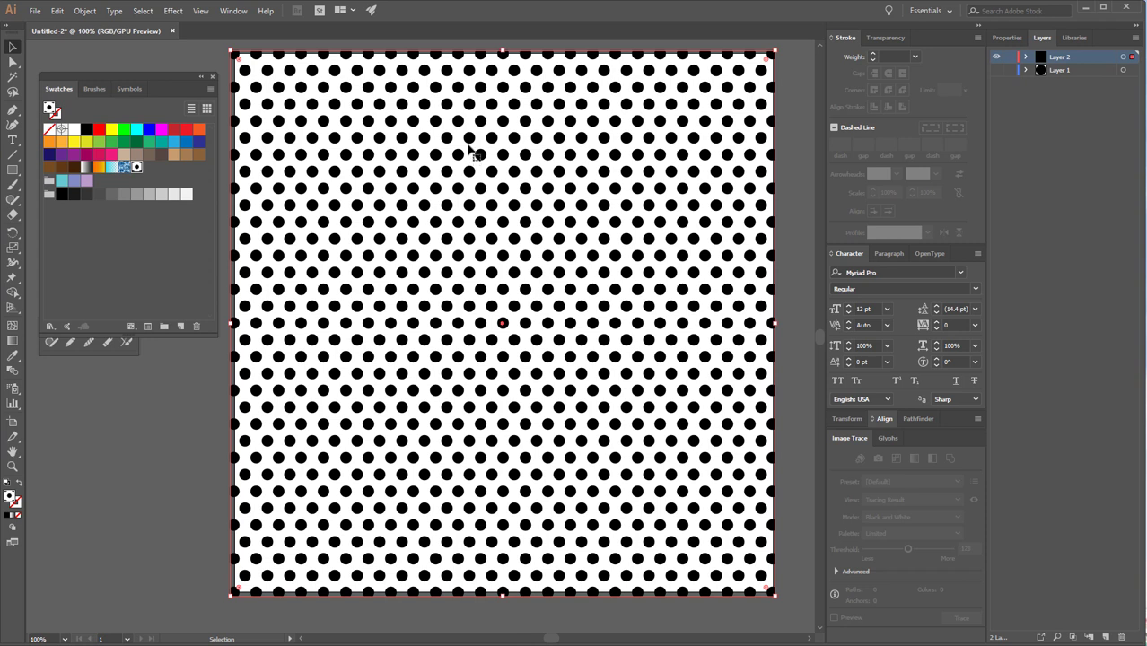
Hide the dot-pattern layer, show the circle's layer, and draw a narrow black vertical bar
{"action": "left_click", "coordinate": [996, 57]}
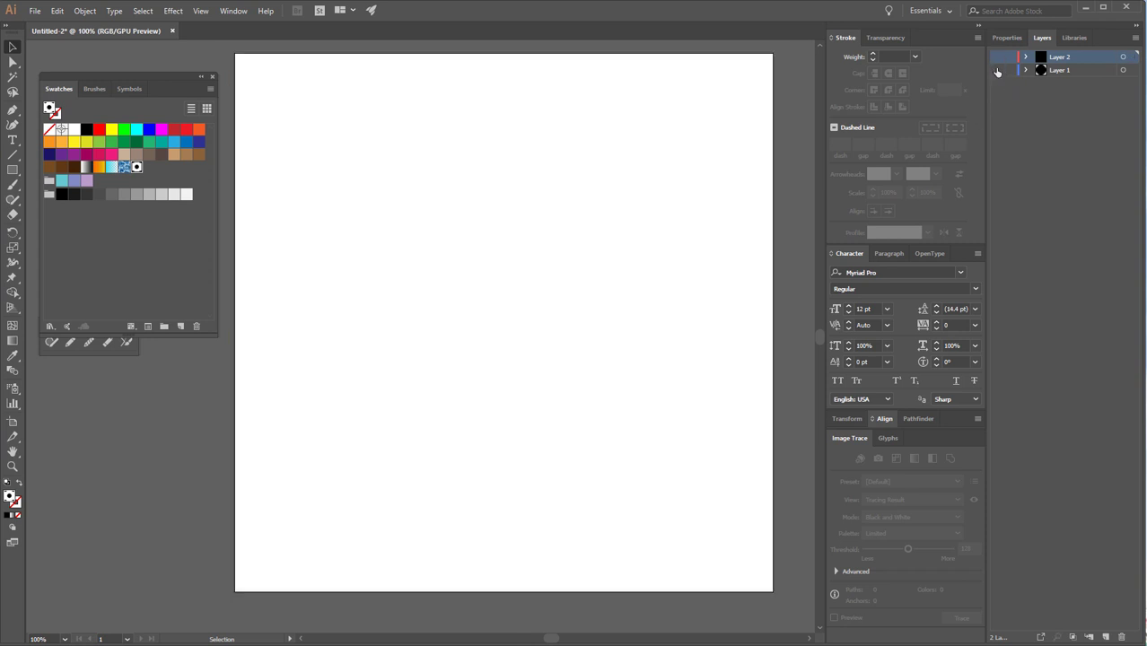
{"action": "left_click", "coordinate": [12, 170]}
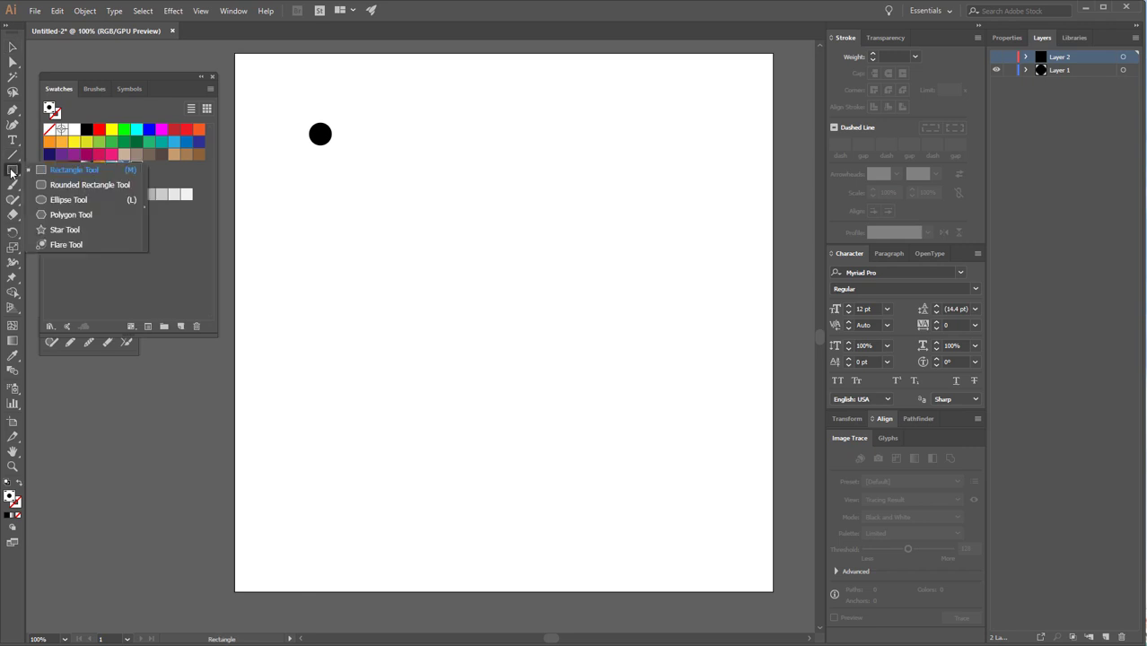
{"action": "left_click", "coordinate": [41, 170]}
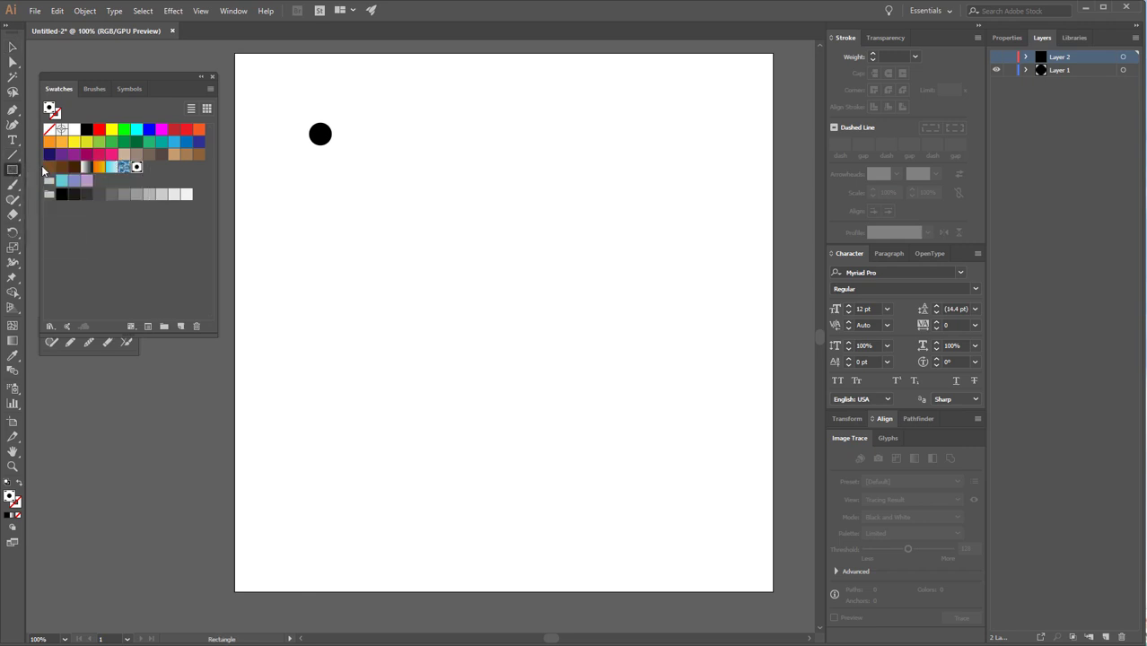
{"action": "left_click", "coordinate": [86, 130]}
{"action": "left_click", "coordinate": [1075, 74]}
{"action": "left_click_drag", "start_coordinate": [400, 107], "coordinate": [402, 209]}
Duplicate the bar, place the copy beside the first, and select both bars
{"action": "key", "text": "ctrl+c"}
{"action": "key", "text": "ctrl+v"}
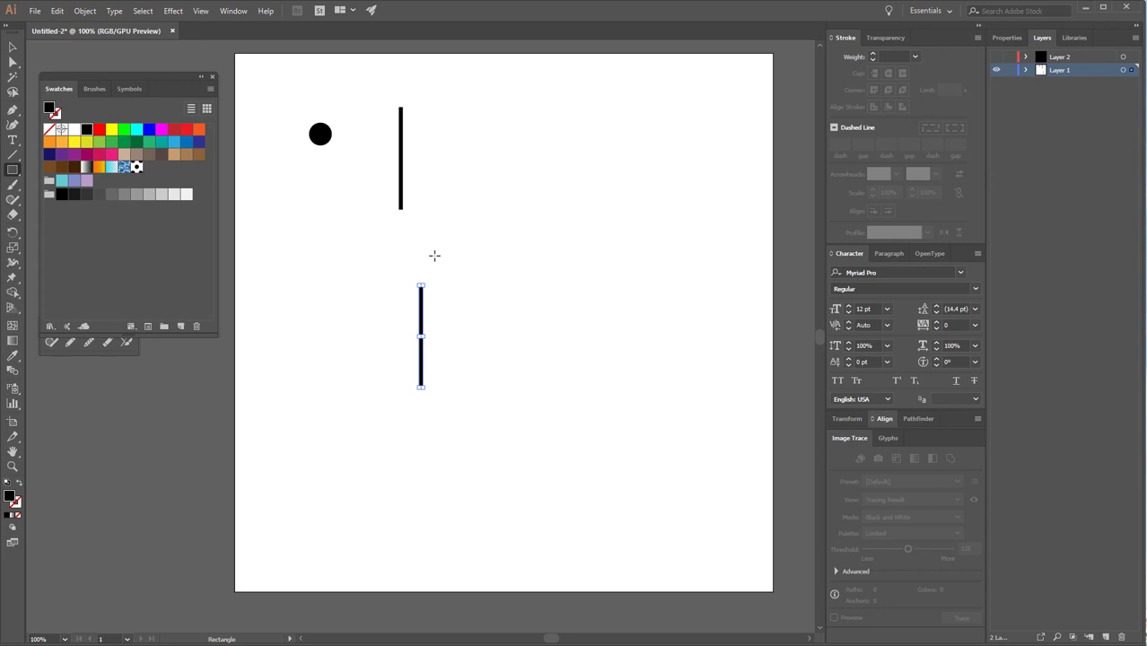
{"action": "key", "text": "v"}
{"action": "mouse_move", "coordinate": [421, 285]}
{"action": "left_mouse_down"}
{"action": "mouse_move", "coordinate": [423, 149]}
{"action": "mouse_move", "coordinate": [422, 159]}
{"action": "mouse_move", "coordinate": [454, 163]}
{"action": "mouse_move", "coordinate": [412, 144]}
{"action": "left_mouse_up"}
{"action": "left_click", "coordinate": [459, 145]}
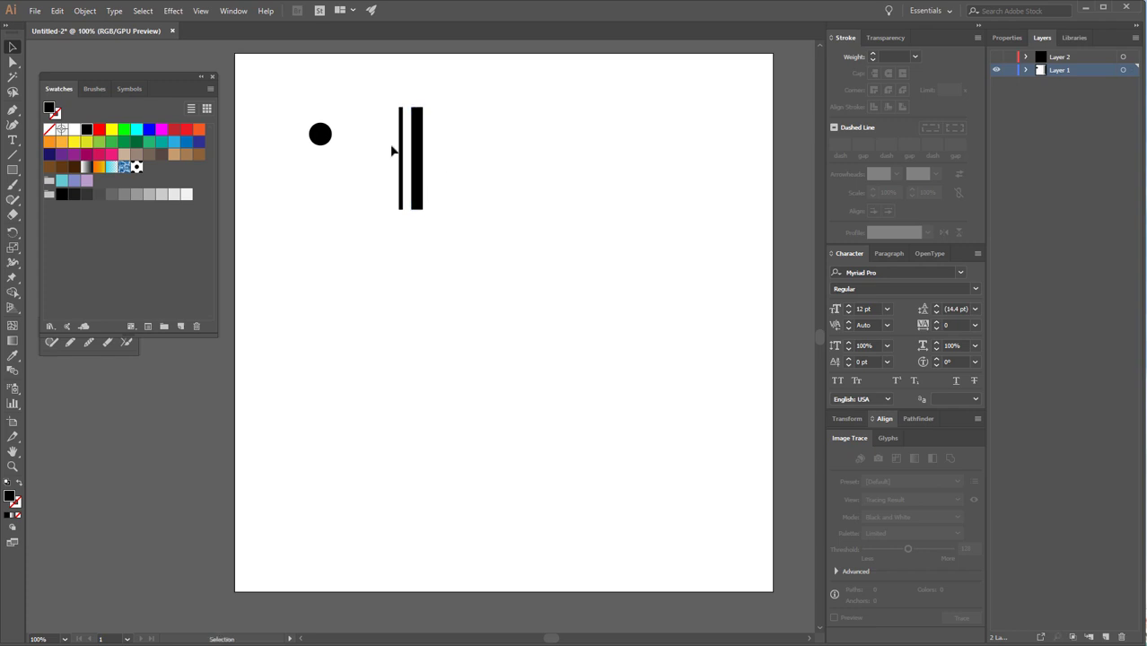
{"action": "left_click_drag", "start_coordinate": [387, 94], "coordinate": [440, 157]}
{"action": "left_click", "coordinate": [84, 10]}
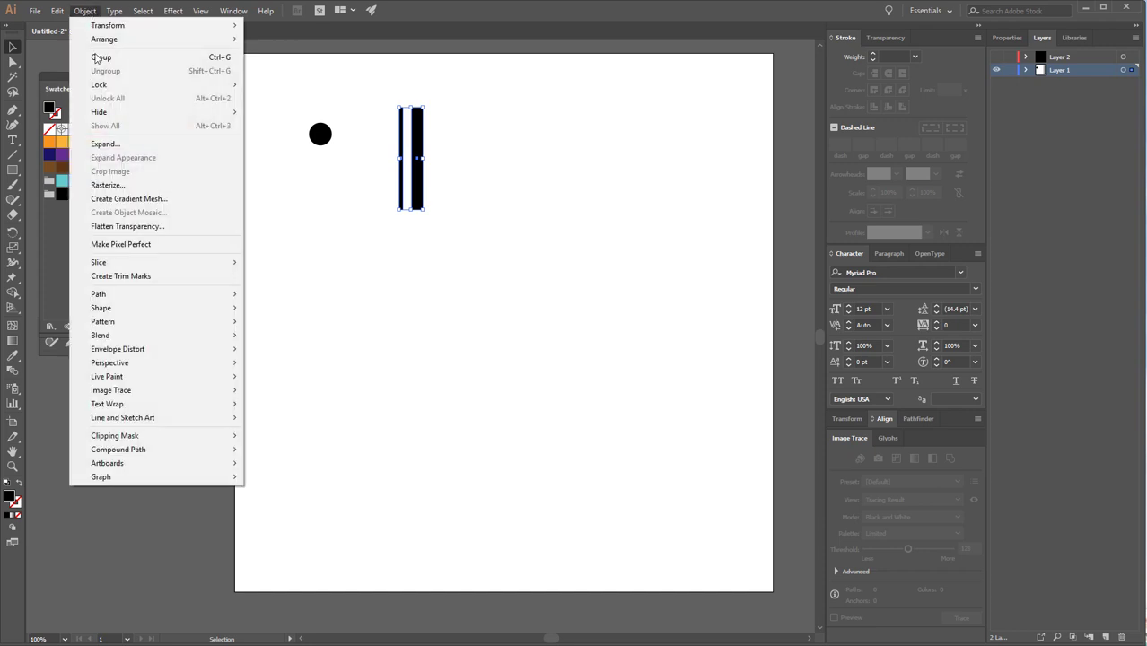
Make a pattern from the two bars with a 0.8 in wide, 2 in tall tile
{"action": "left_click", "coordinate": [267, 319]}
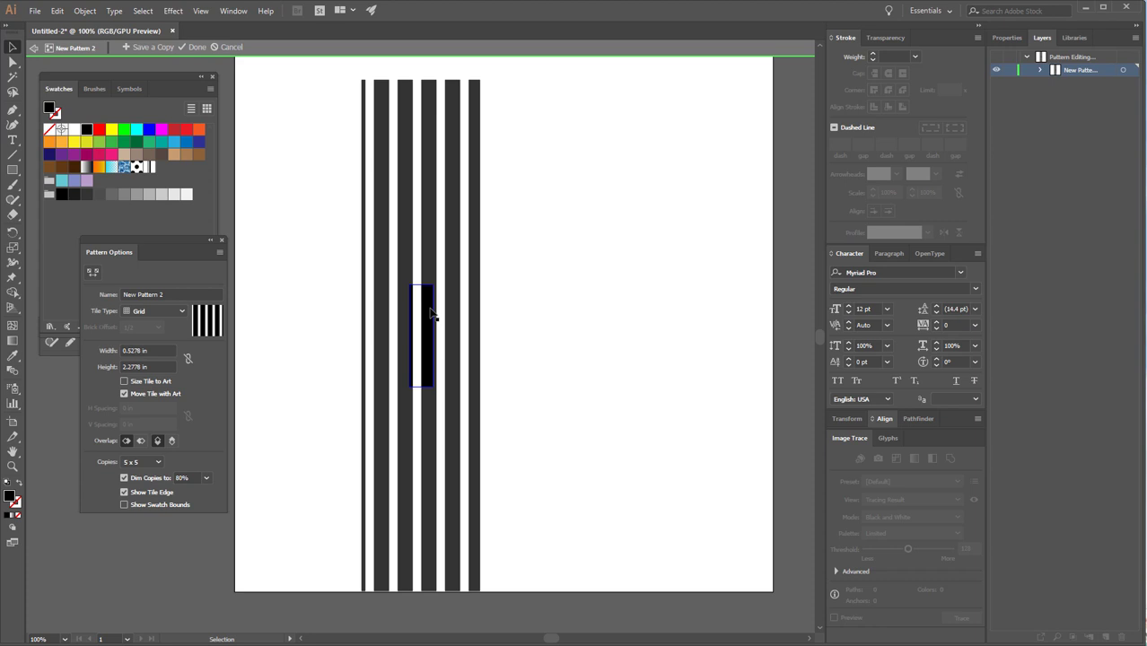
{"action": "left_click", "coordinate": [164, 349]}
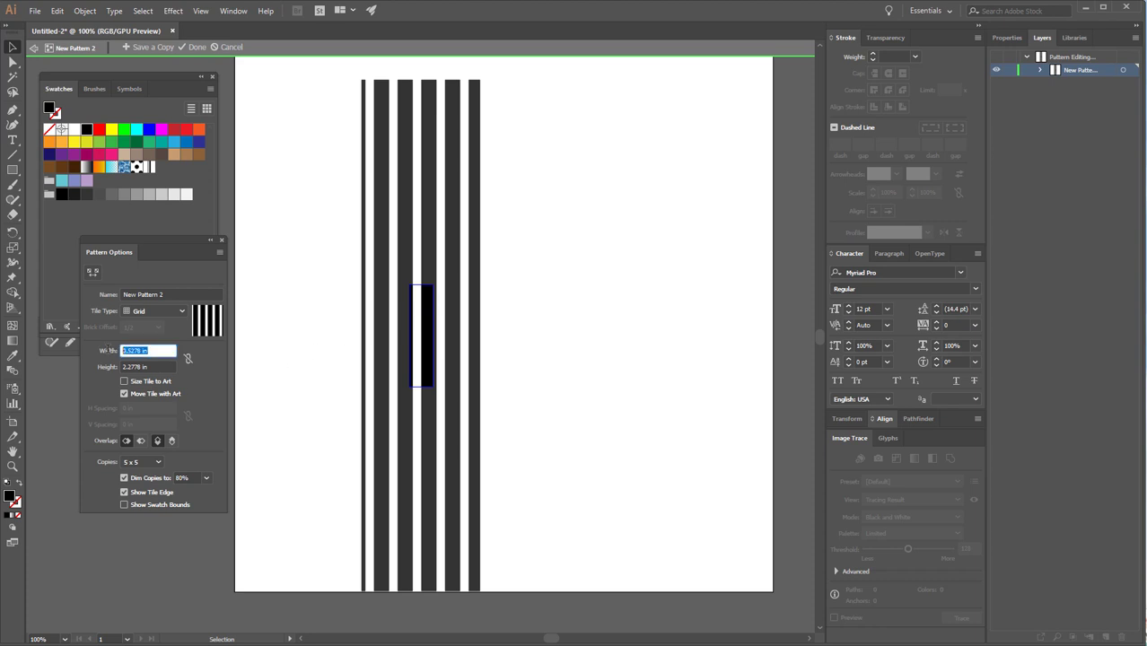
{"action": "type", "text": "0.8"}
{"action": "key", "text": "Return"}
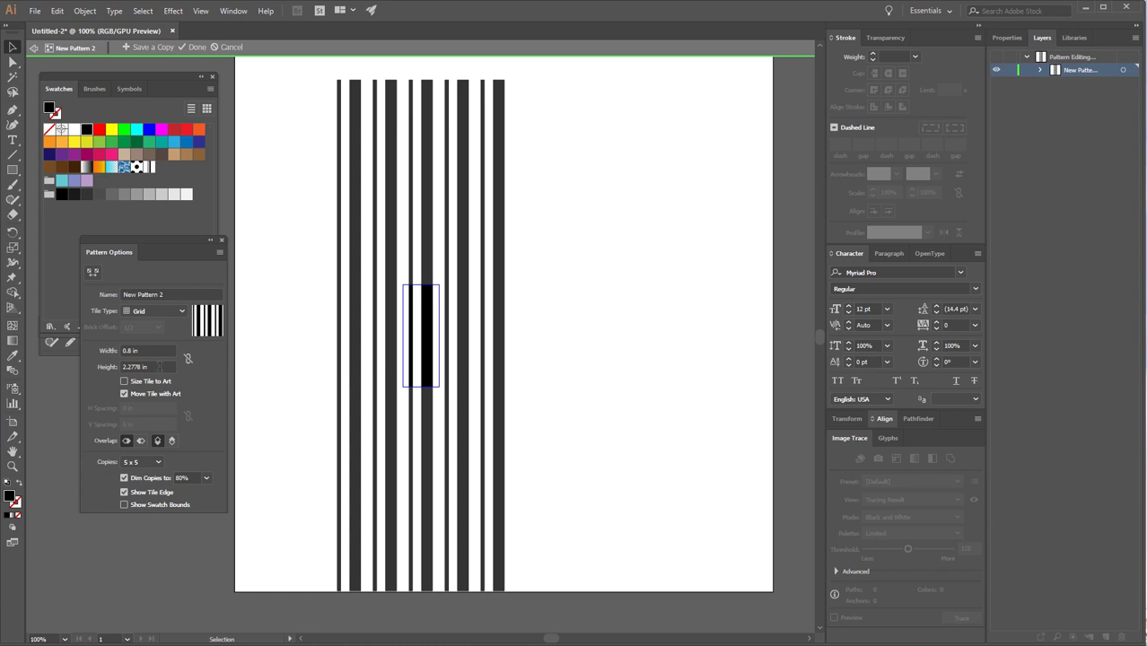
{"action": "key", "text": "Tab"}
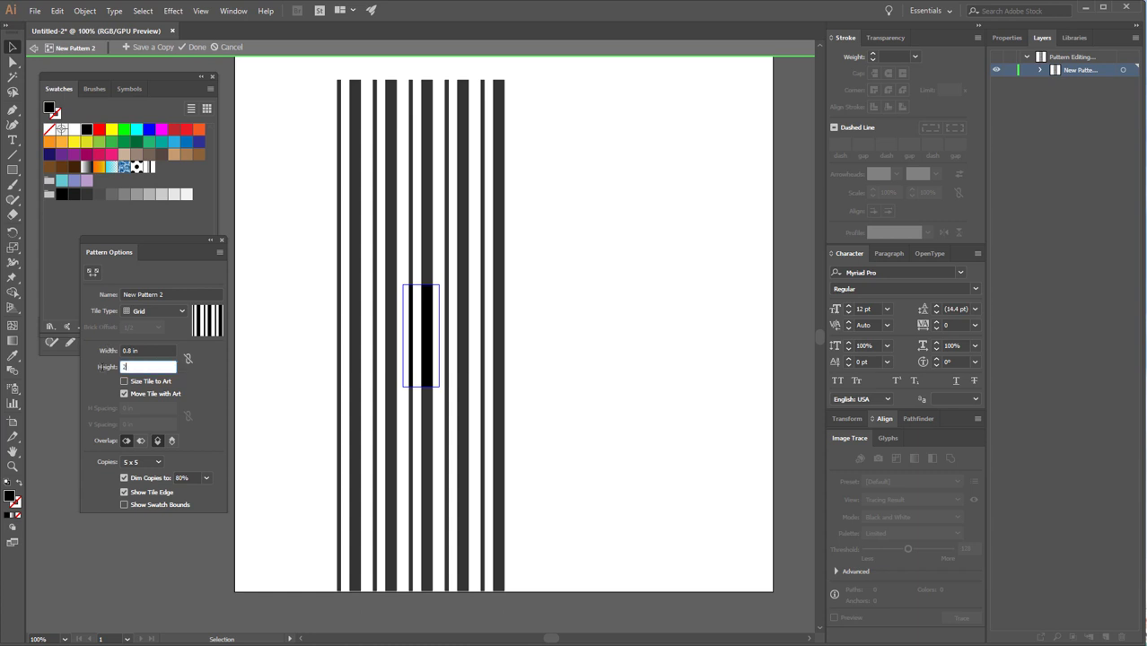
{"action": "key", "text": "Return"}
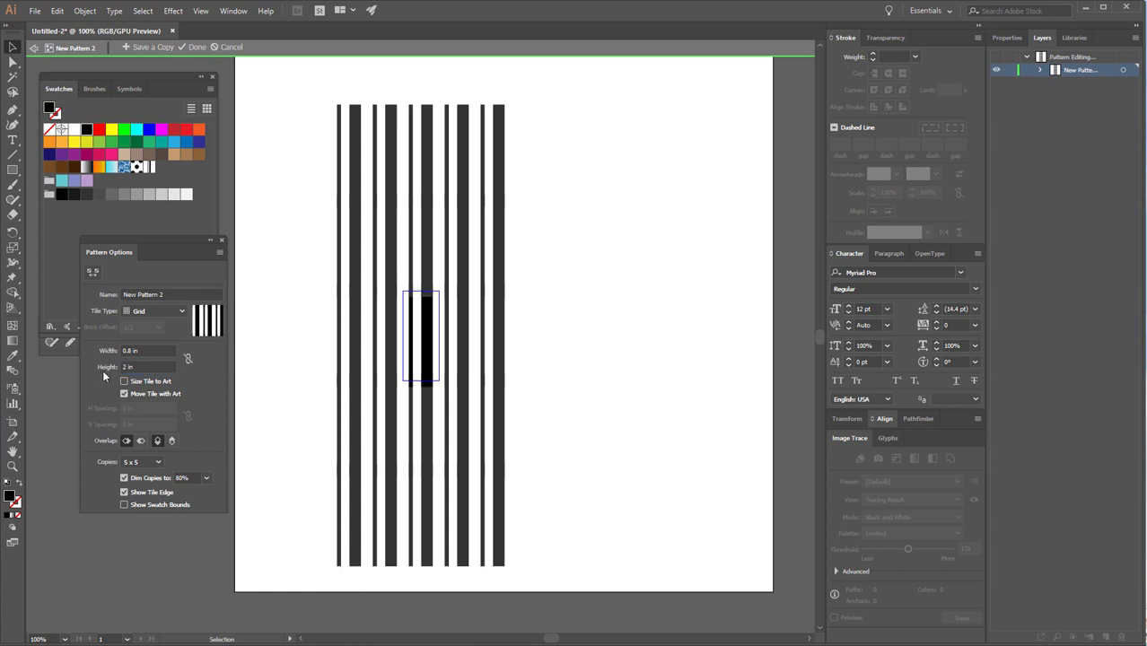
Finish the stripe pattern, show the rectangle's layer, and fill the rectangle with the stripe swatch
{"action": "left_click", "coordinate": [194, 48]}
{"action": "left_click", "coordinate": [996, 69]}
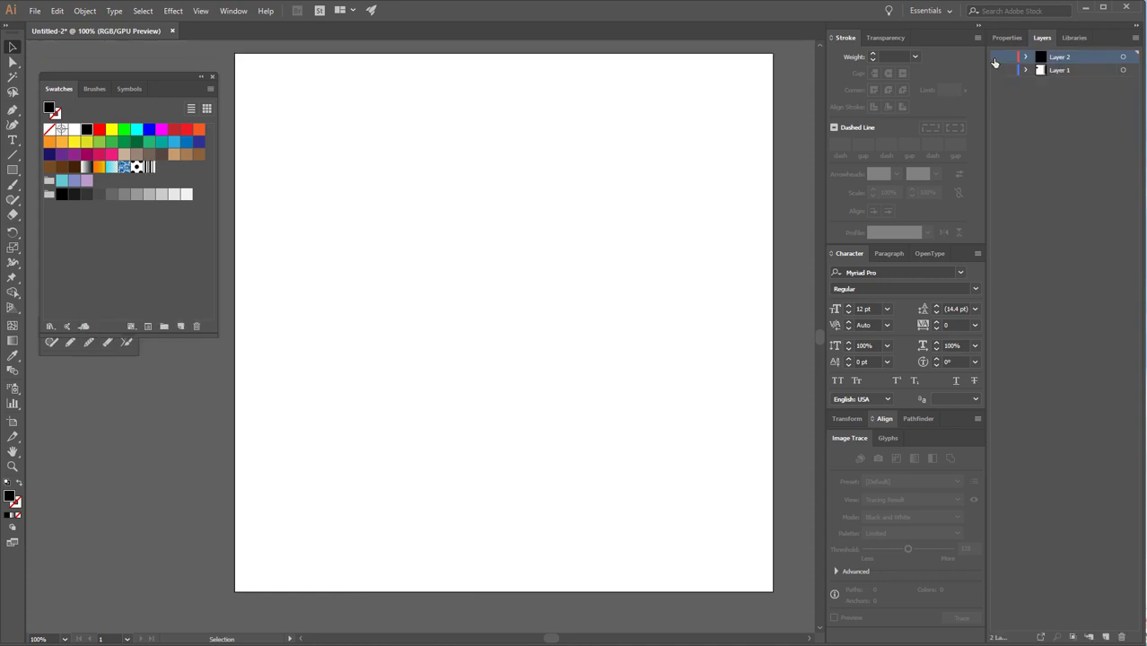
{"action": "left_click", "coordinate": [503, 199]}
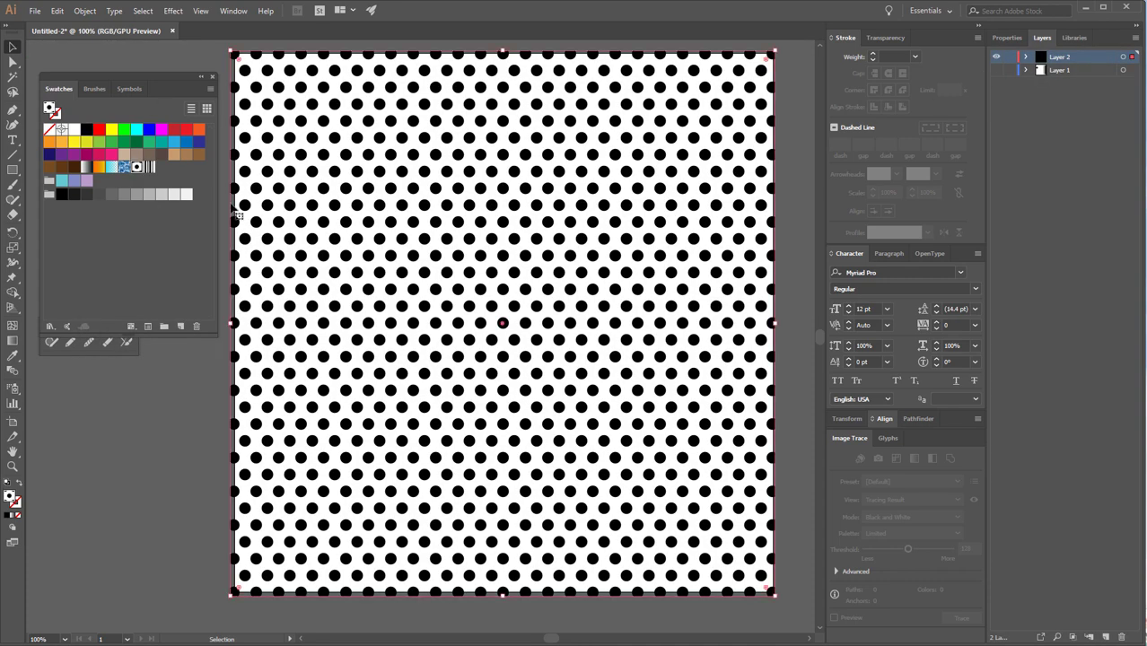
{"action": "left_click", "coordinate": [150, 168]}
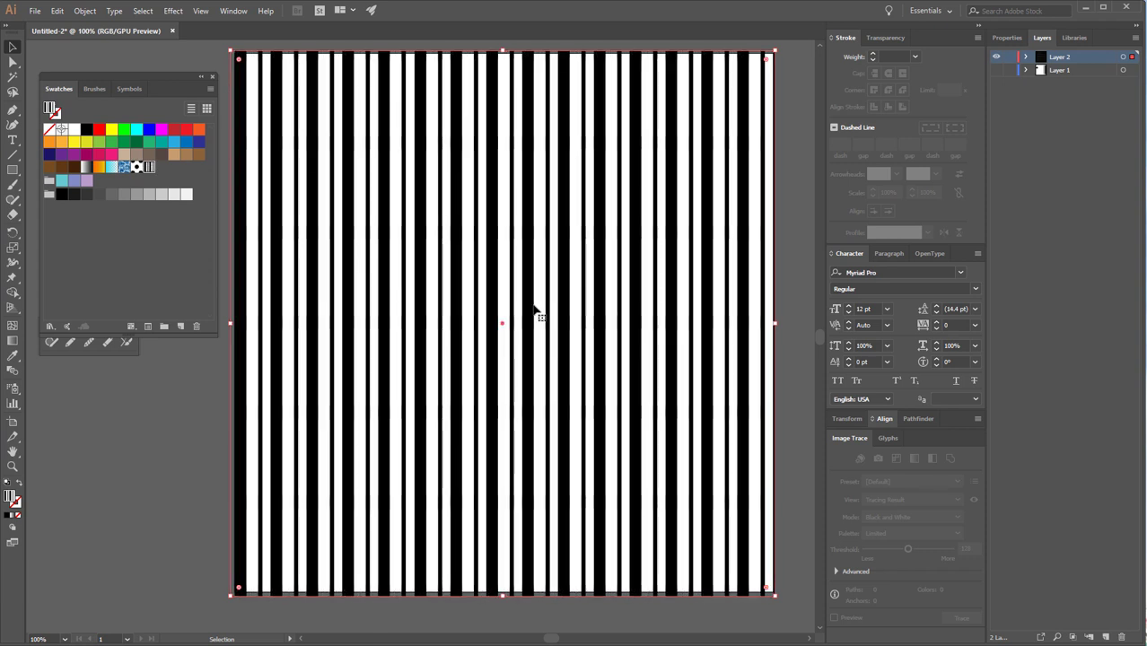
Rotate only the rectangle's stripe pattern by 45°, leaving the rectangle unrotated
{"action": "right_click", "coordinate": [485, 191]}
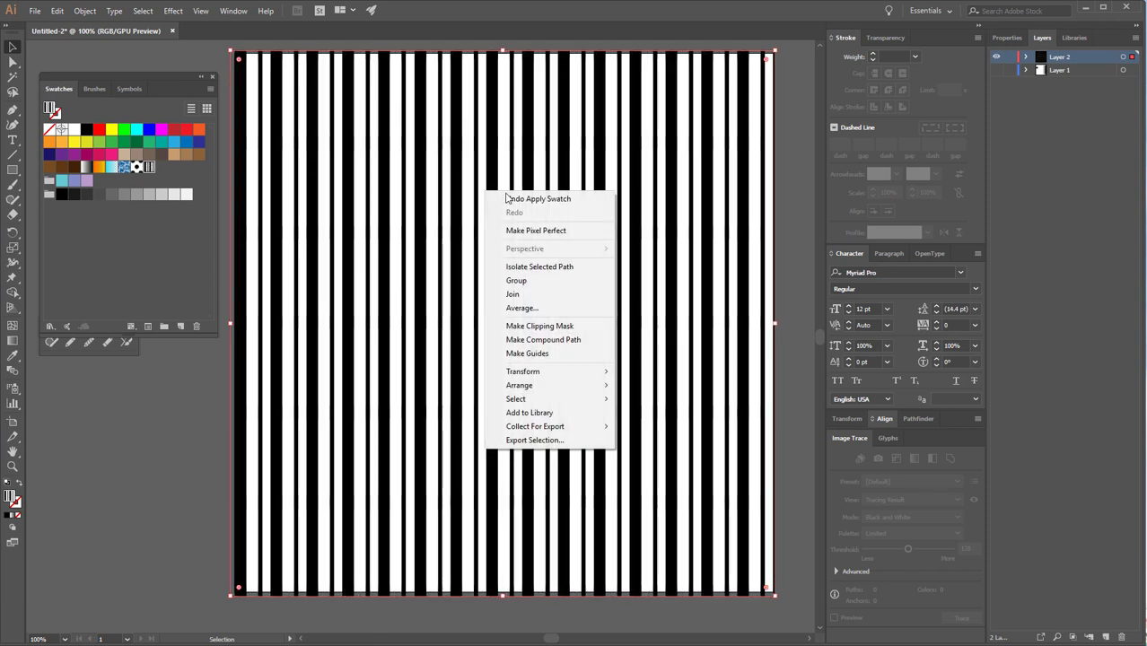
{"action": "mouse_move", "coordinate": [523, 372]}
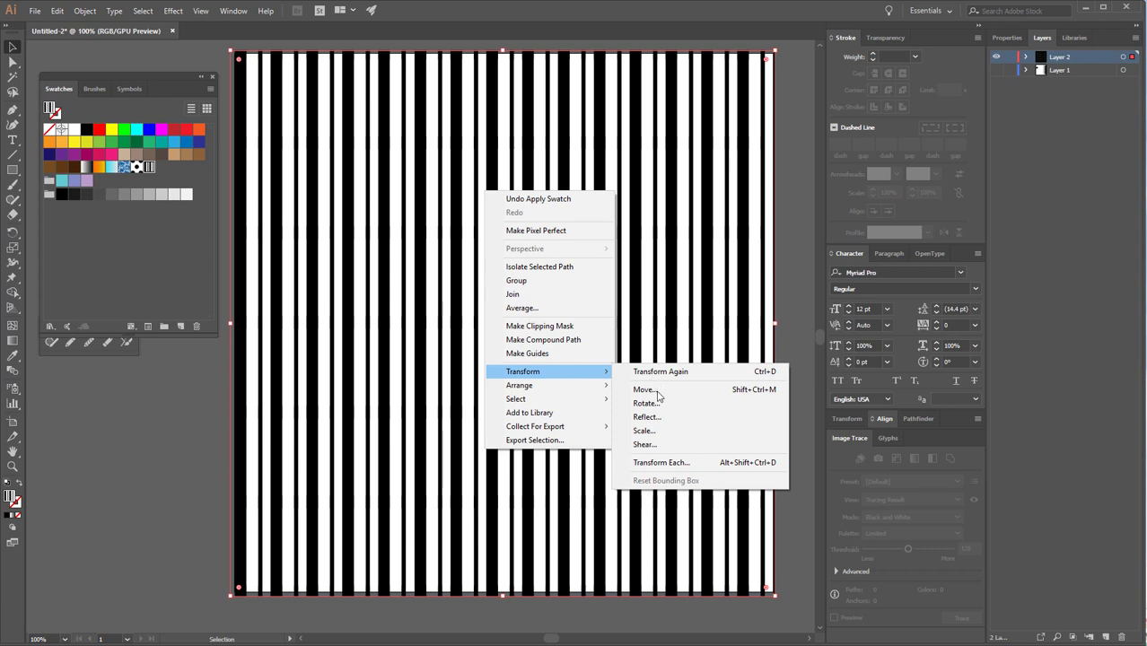
{"action": "left_click", "coordinate": [657, 404]}
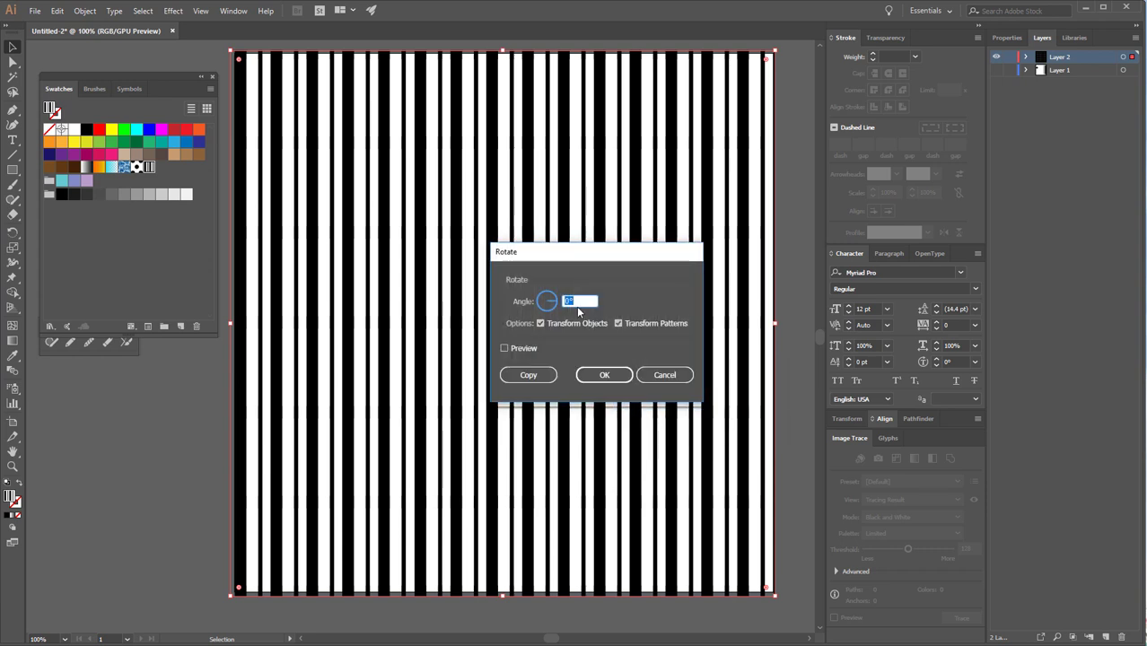
{"action": "type", "text": "45"}
{"action": "left_click", "coordinate": [569, 322]}
{"action": "left_click", "coordinate": [604, 374]}
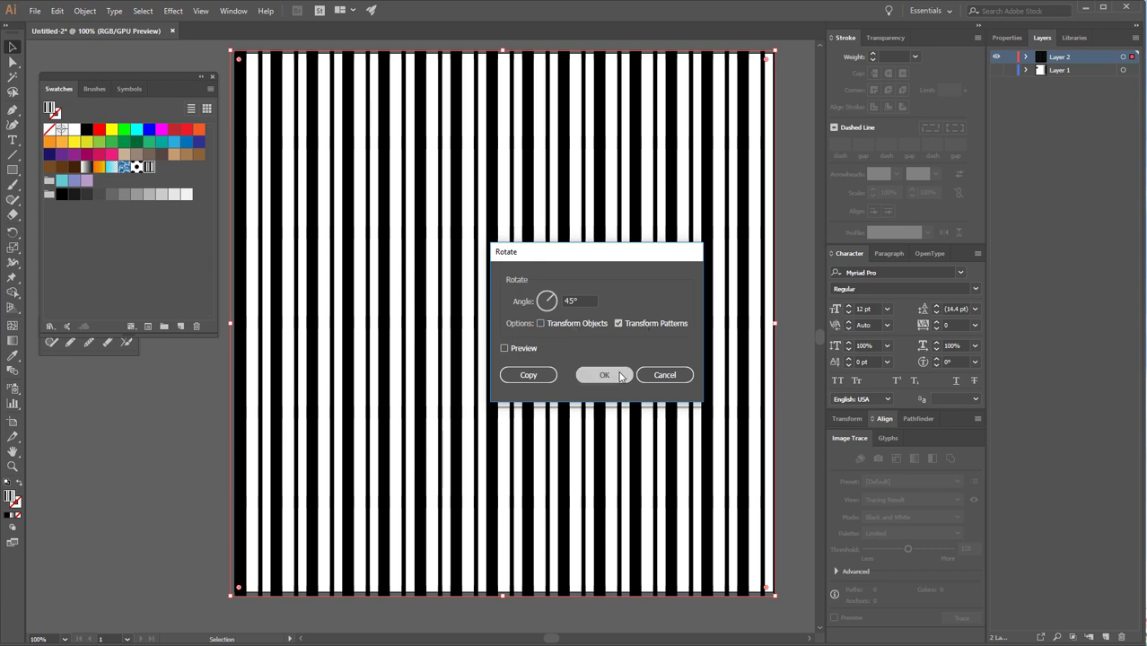